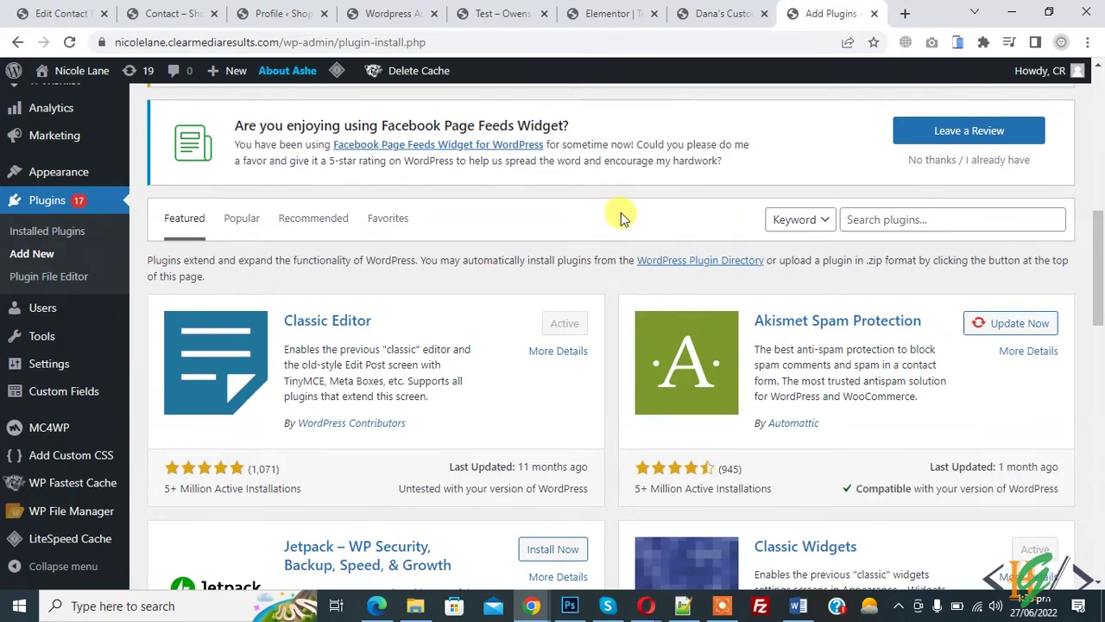
Search the plugin directory for 'Product Addons for Woocommerce', then install and activate it
{"action": "left_click", "coordinate": [922, 222]}
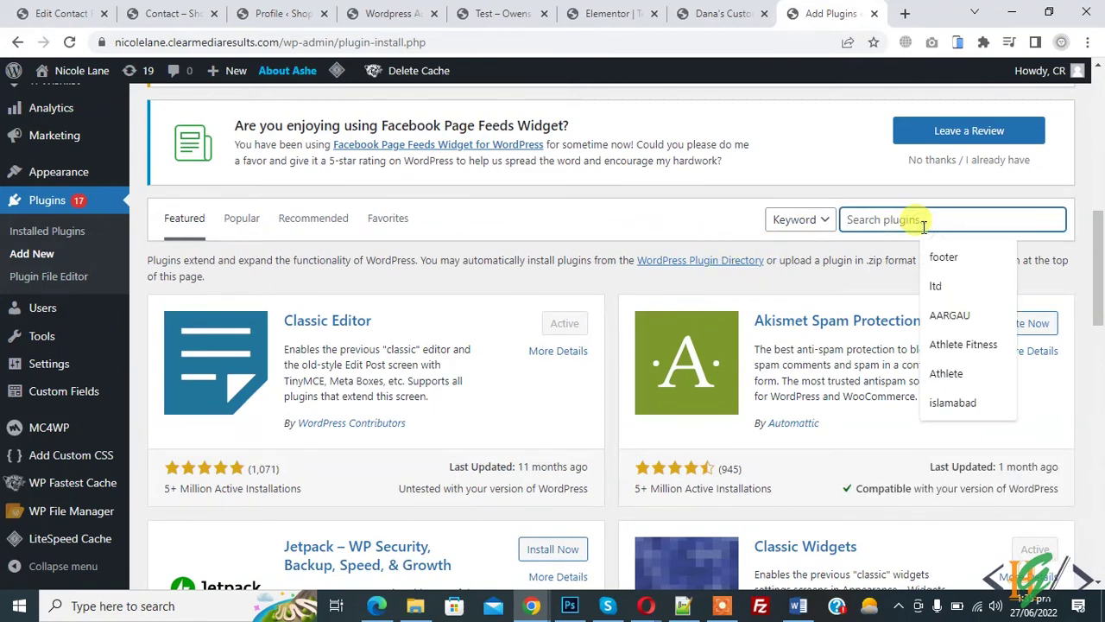
{"action": "type", "text": "Product Addons for Woocommerce"}
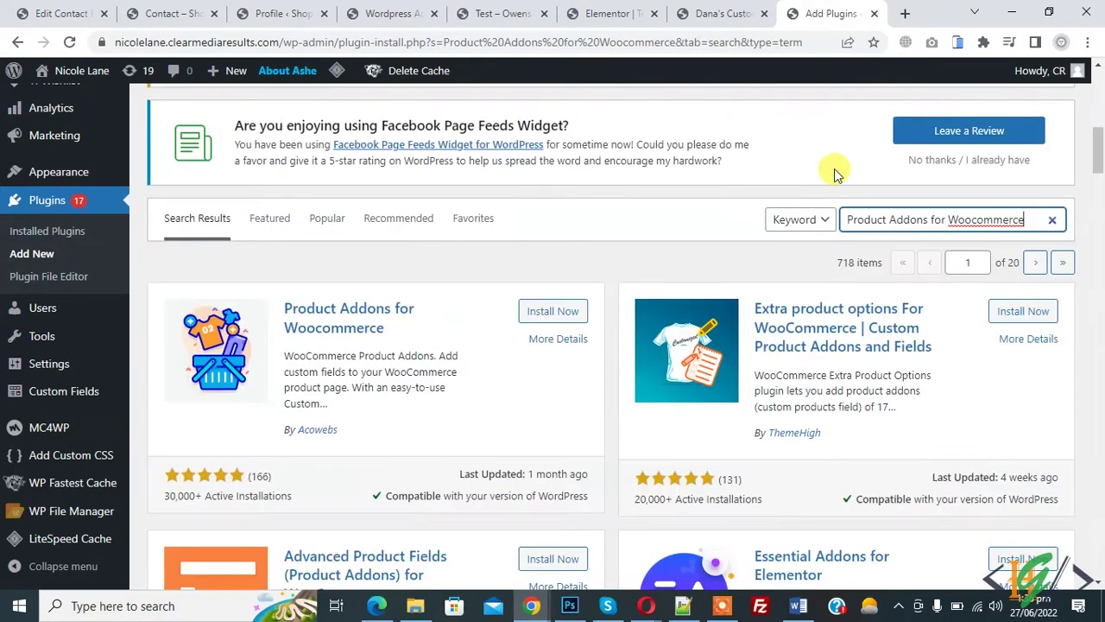
{"action": "scroll", "coordinate": [834, 174], "scroll_direction": "down", "scroll_amount": 1}
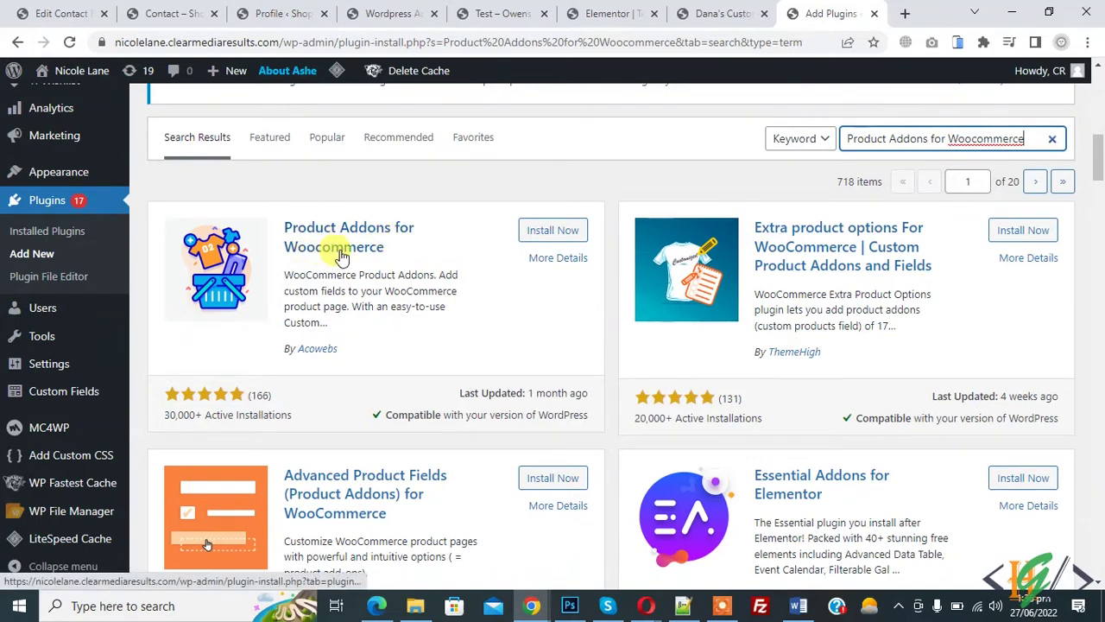
{"action": "left_click", "coordinate": [553, 231]}
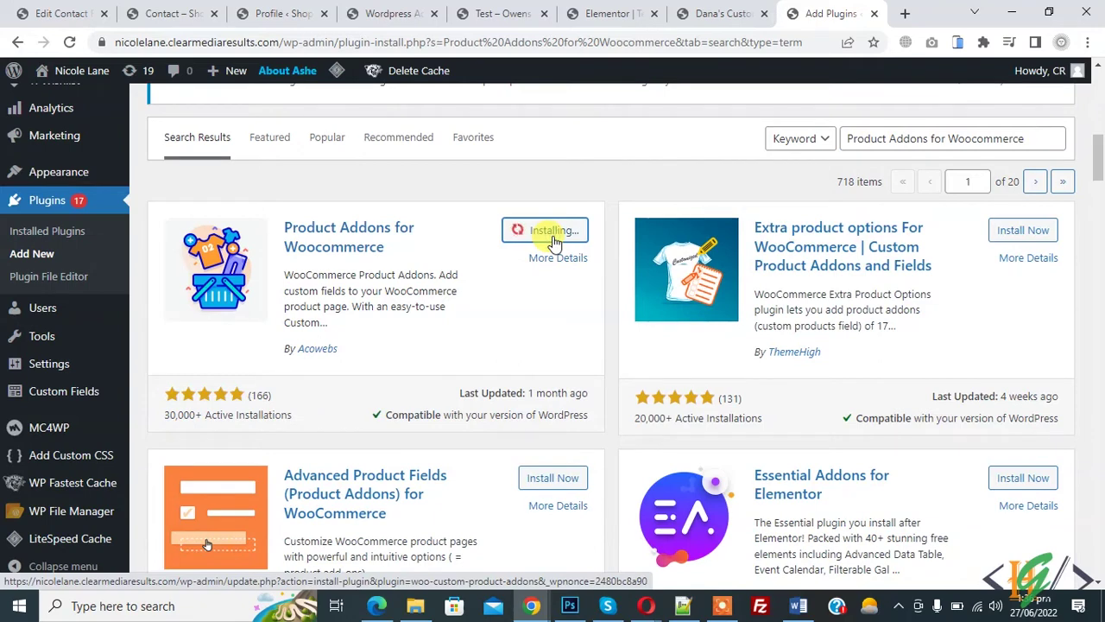
{"action": "left_click", "coordinate": [549, 234]}
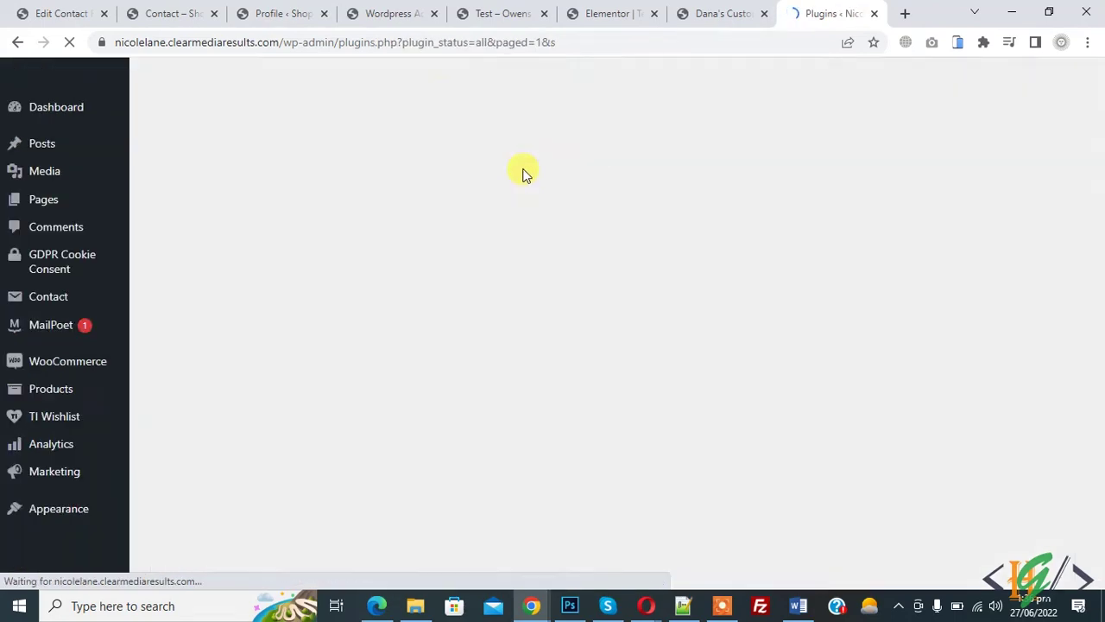
Save the Custom Product Addons settings with cart, checkout and order display on and empty fields hidden
{"action": "scroll", "coordinate": [453, 168], "scroll_direction": "down", "scroll_amount": 3}
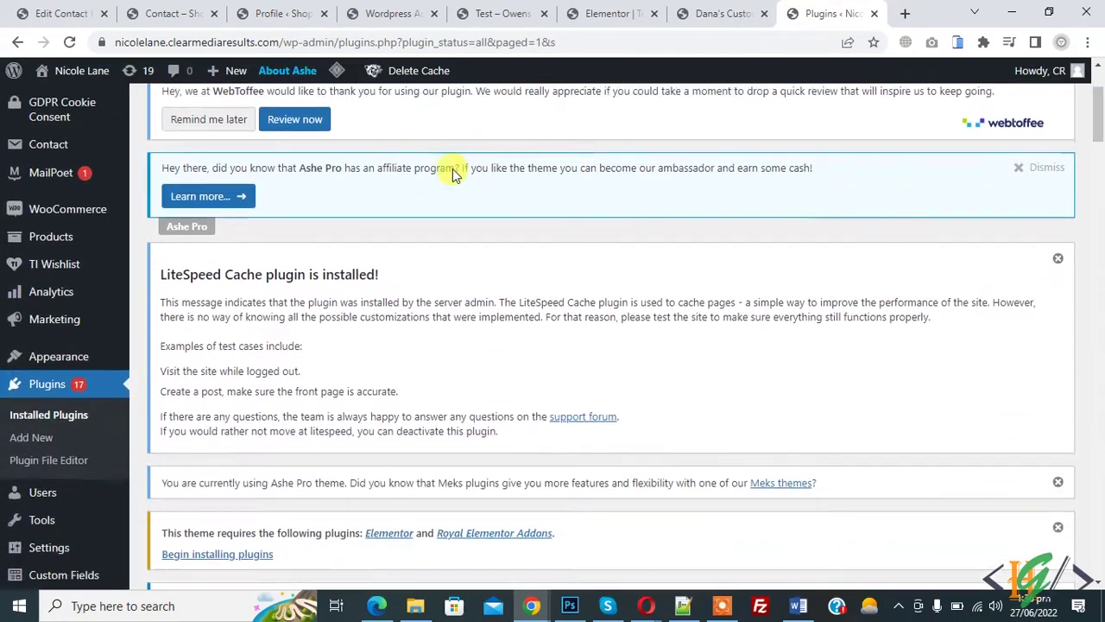
{"action": "scroll", "coordinate": [456, 172], "scroll_direction": "down", "scroll_amount": 2}
{"action": "mouse_move", "coordinate": [67, 366]}
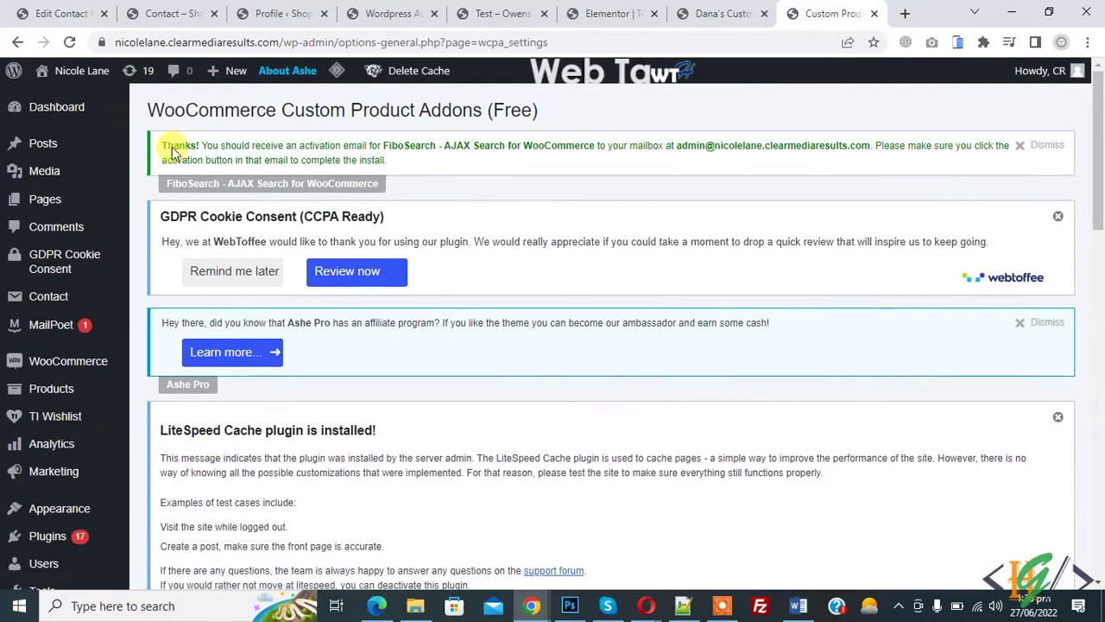
{"action": "left_click_drag", "start_coordinate": [152, 114], "coordinate": [481, 110]}
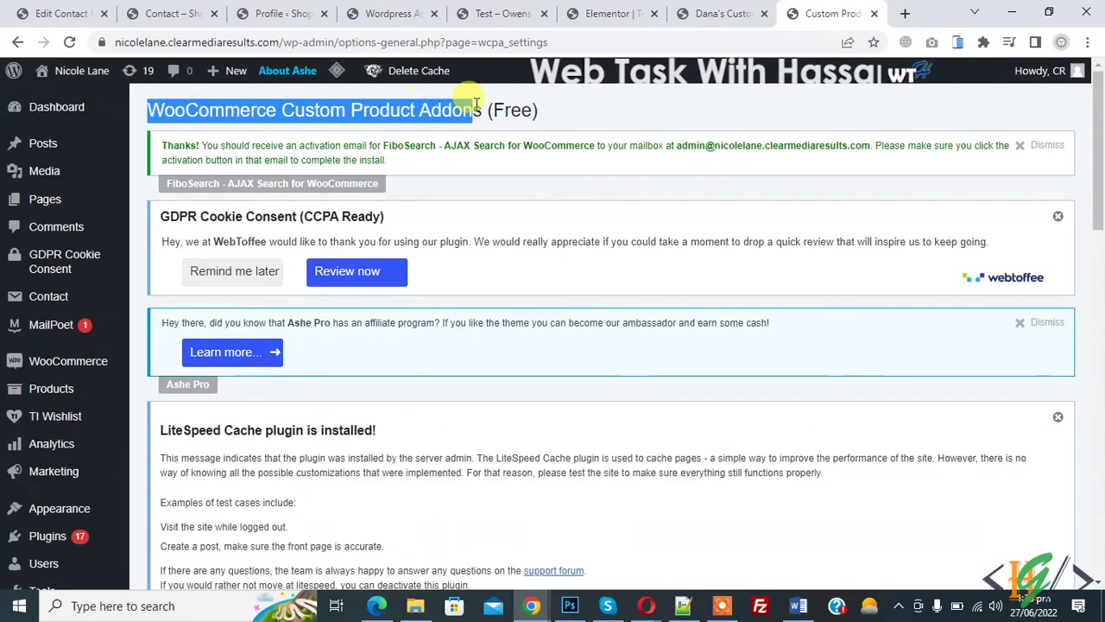
{"action": "scroll", "coordinate": [481, 191], "scroll_direction": "down", "scroll_amount": 1}
{"action": "scroll", "coordinate": [481, 192], "scroll_direction": "down", "scroll_amount": 10}
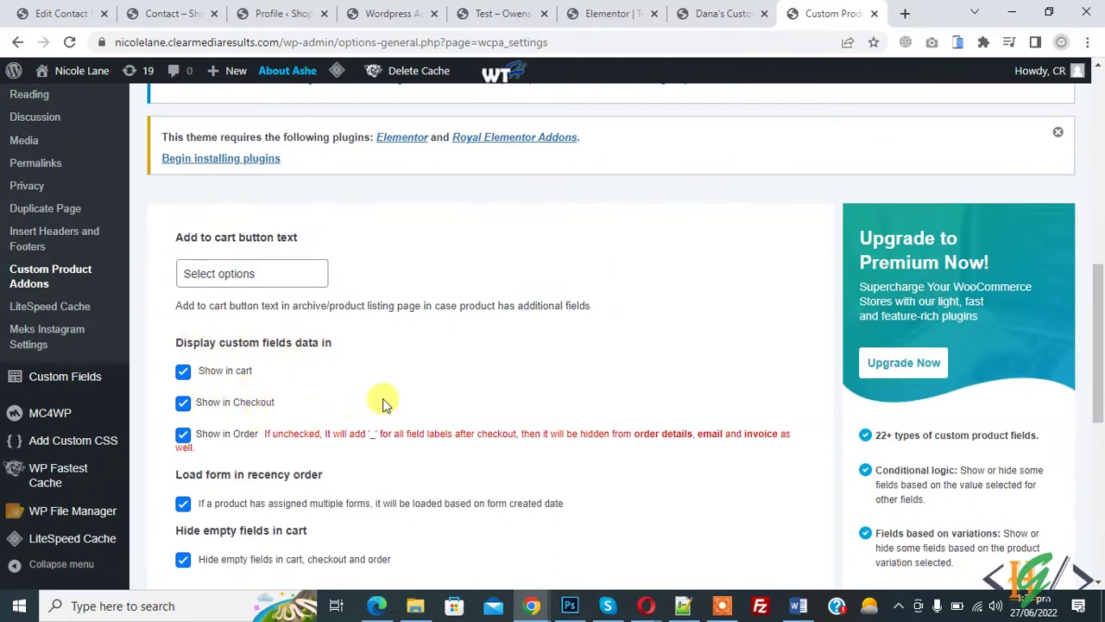
{"action": "scroll", "coordinate": [439, 356], "scroll_direction": "down", "scroll_amount": 1}
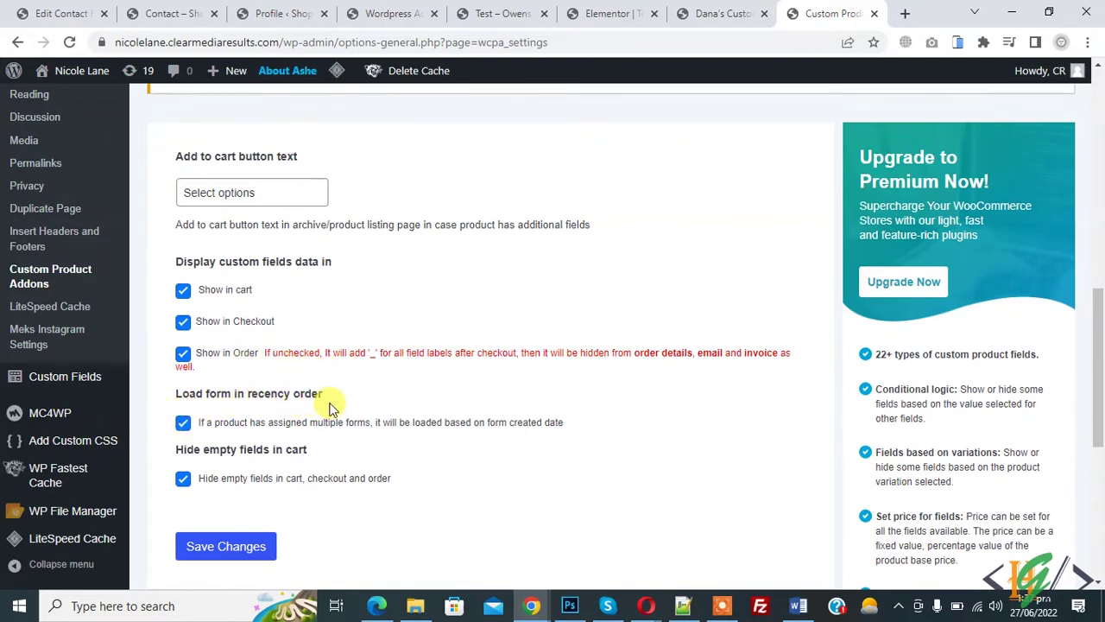
{"action": "scroll", "coordinate": [328, 406], "scroll_direction": "down", "scroll_amount": 1}
{"action": "left_click_drag", "start_coordinate": [175, 374], "coordinate": [309, 371]}
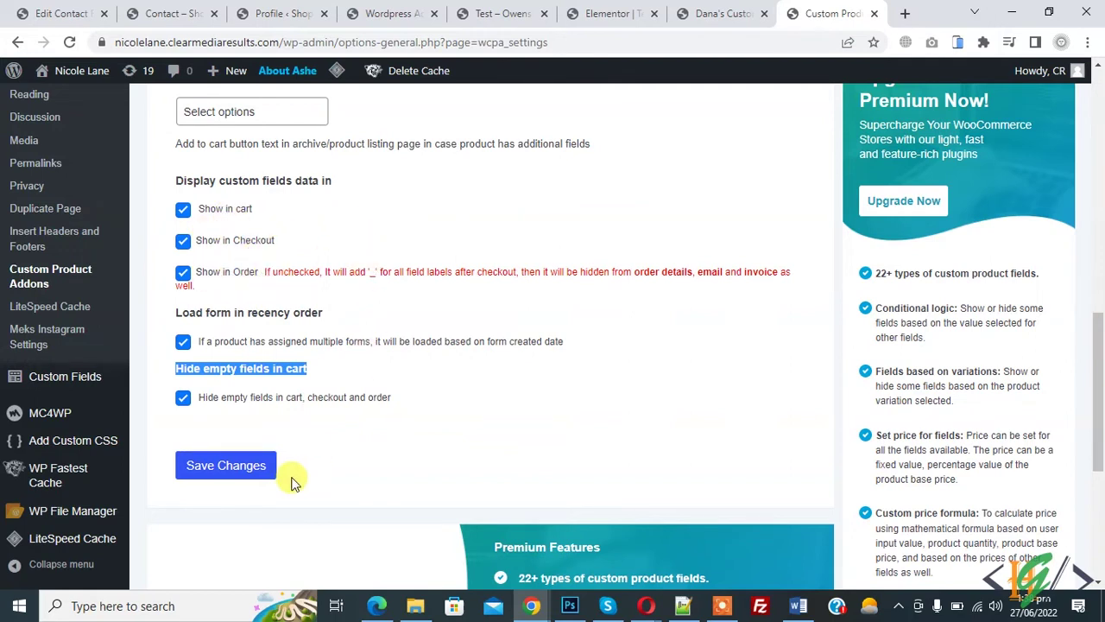
{"action": "left_click", "coordinate": [259, 477]}
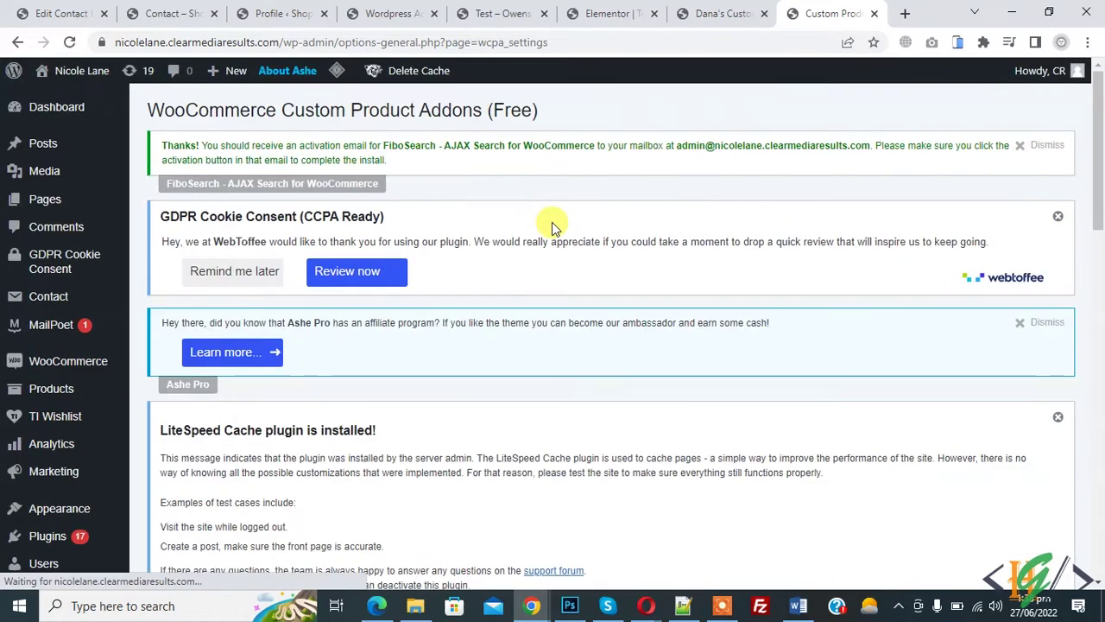
{"action": "scroll", "coordinate": [548, 227], "scroll_direction": "down", "scroll_amount": 1}
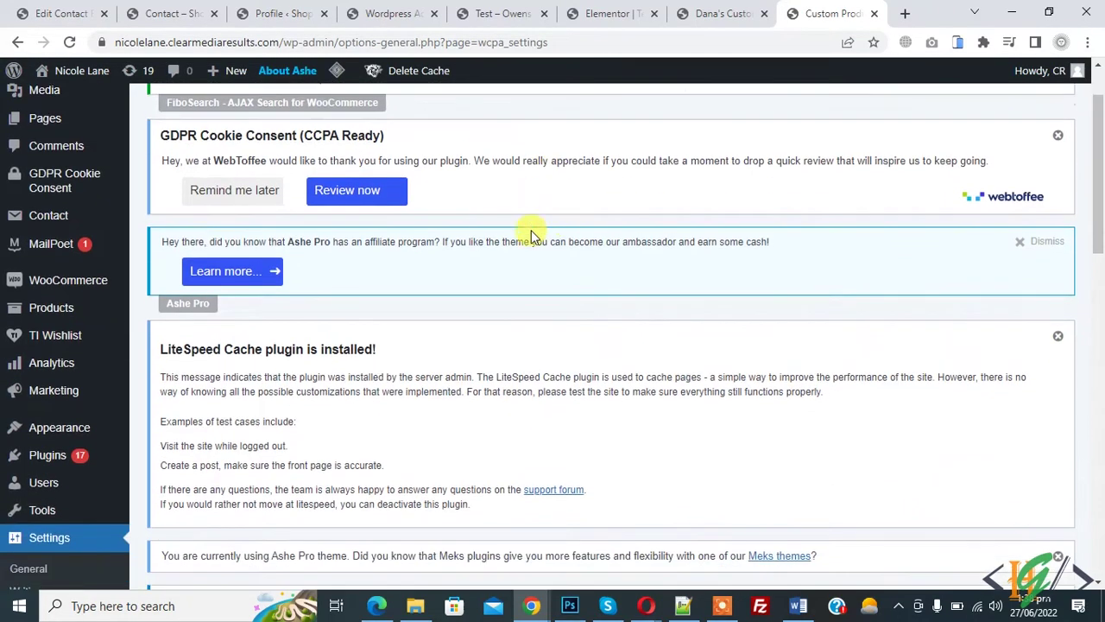
{"action": "mouse_move", "coordinate": [54, 323]}
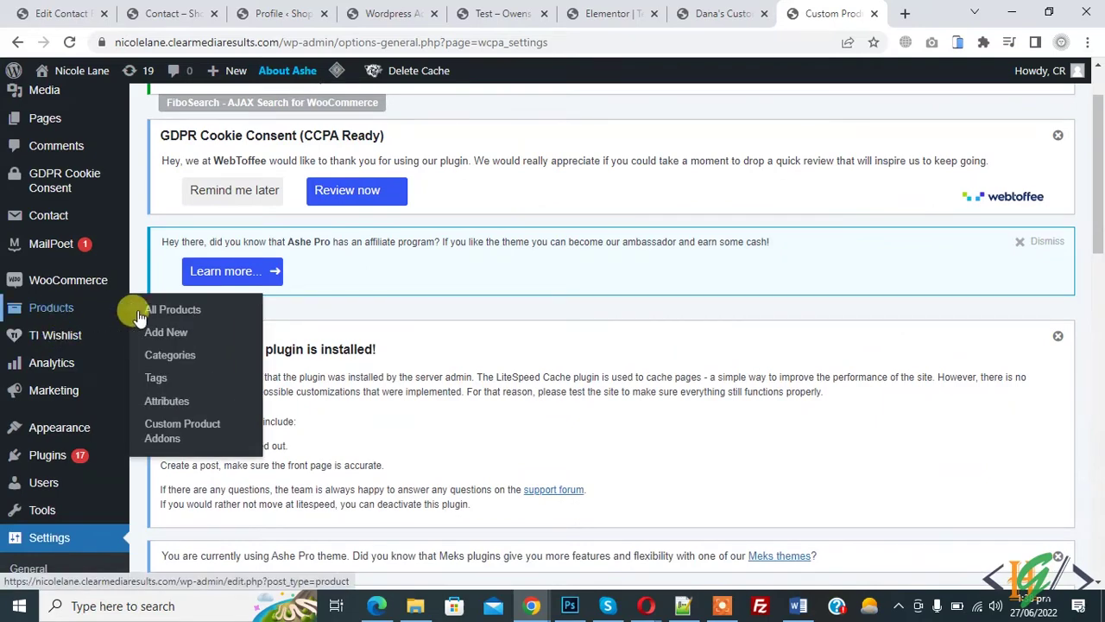
Start a new custom product form from the product forms list
{"action": "left_click", "coordinate": [184, 435]}
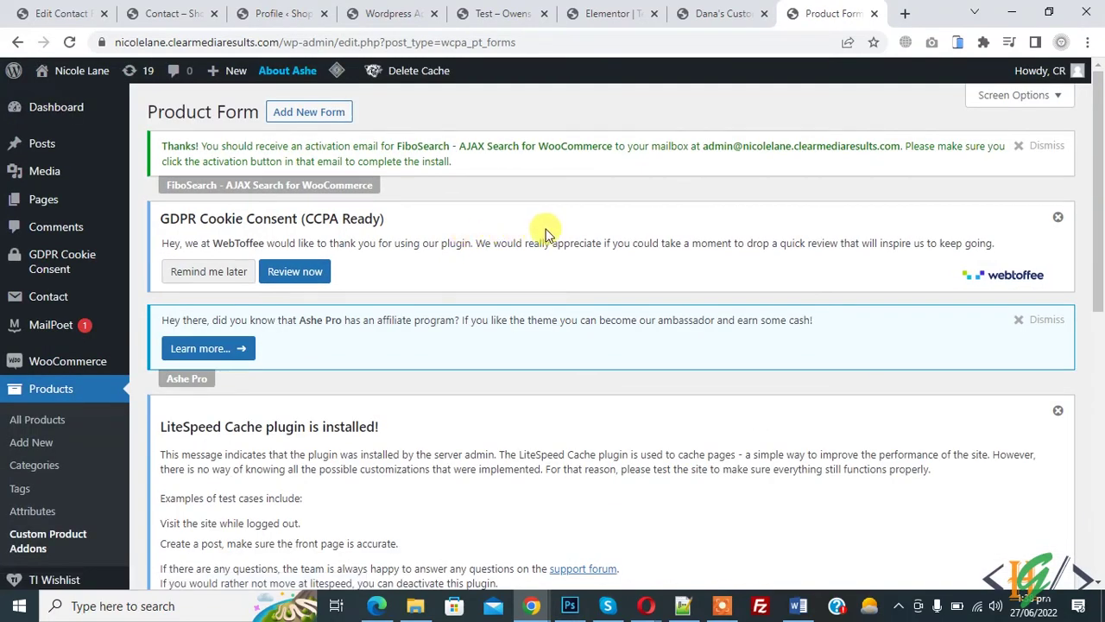
{"action": "scroll", "coordinate": [545, 232], "scroll_direction": "down", "scroll_amount": 5}
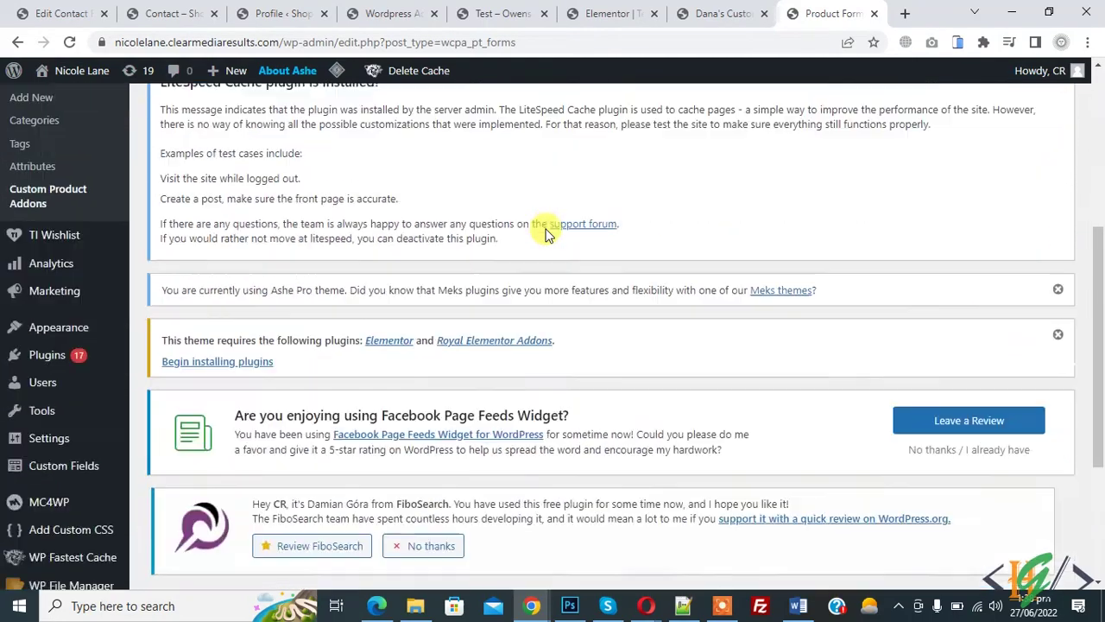
{"action": "scroll", "coordinate": [539, 231], "scroll_direction": "up", "scroll_amount": 5}
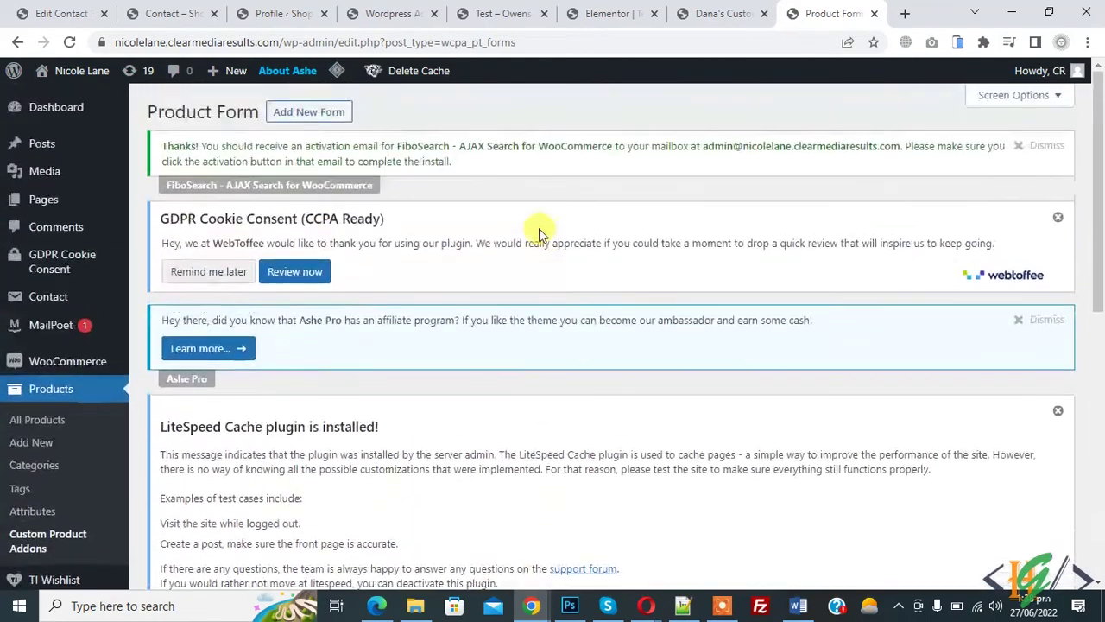
{"action": "left_click", "coordinate": [309, 114]}
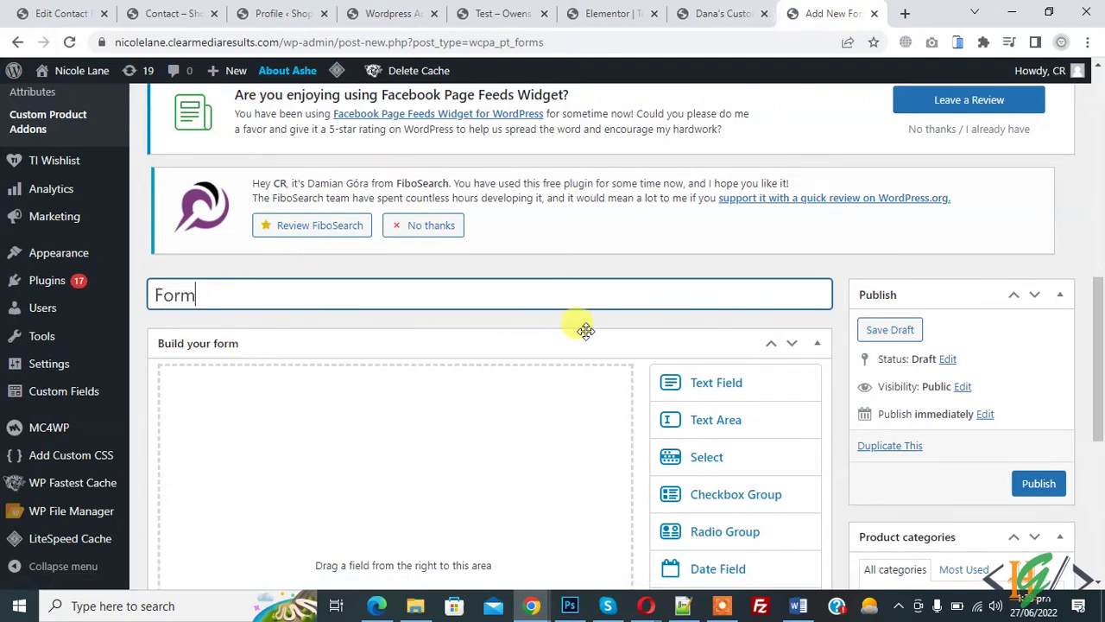
{"action": "scroll", "coordinate": [585, 331], "scroll_direction": "down", "scroll_amount": 2}
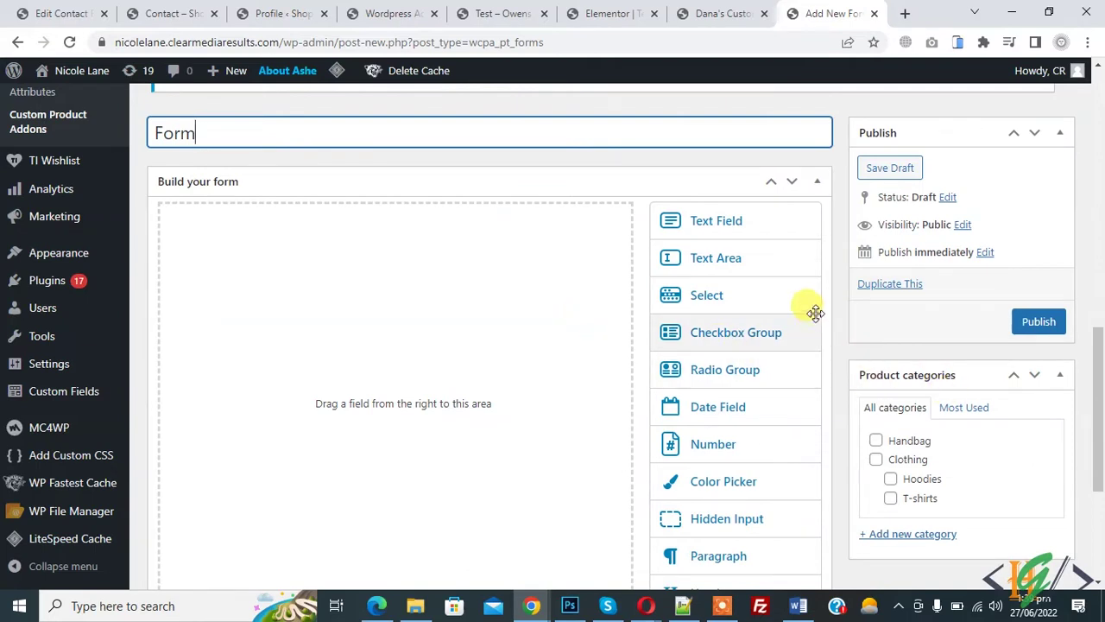
Add a required text field labelled Name, limited to 30 characters
{"action": "left_click_drag", "start_coordinate": [716, 220], "coordinate": [389, 308]}
{"action": "mouse_move", "coordinate": [398, 286]}
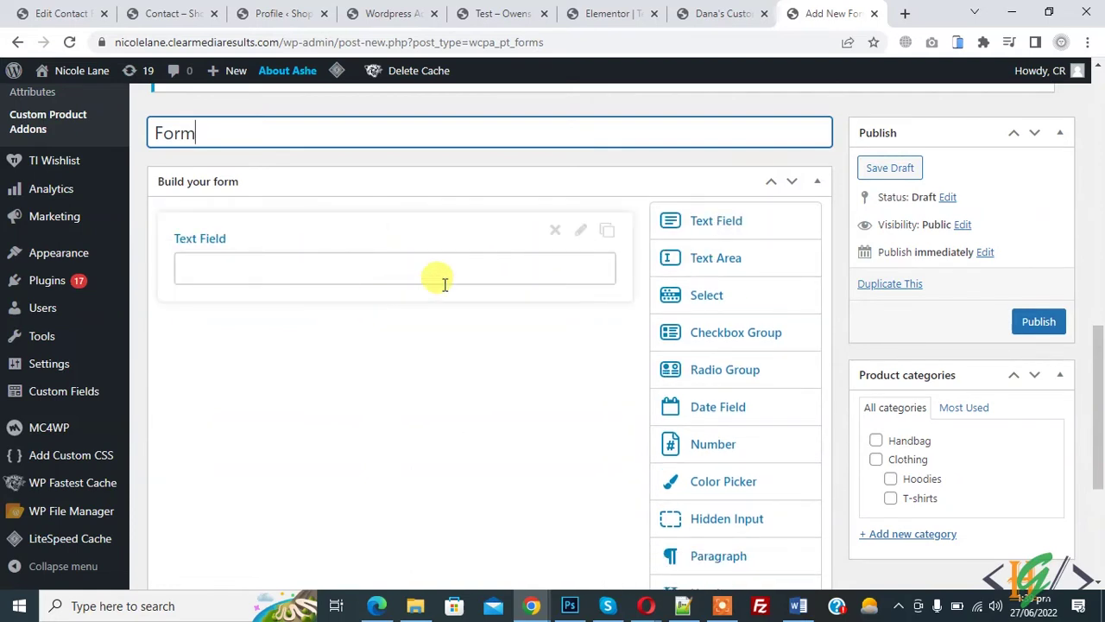
{"action": "left_click", "coordinate": [578, 235]}
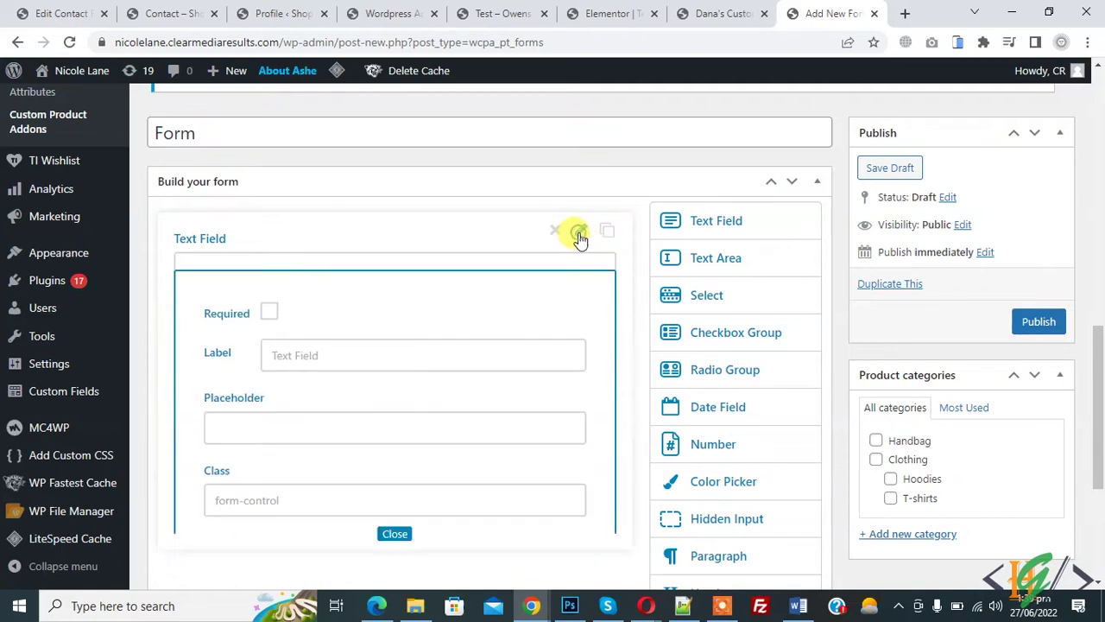
{"action": "left_click", "coordinate": [269, 296]}
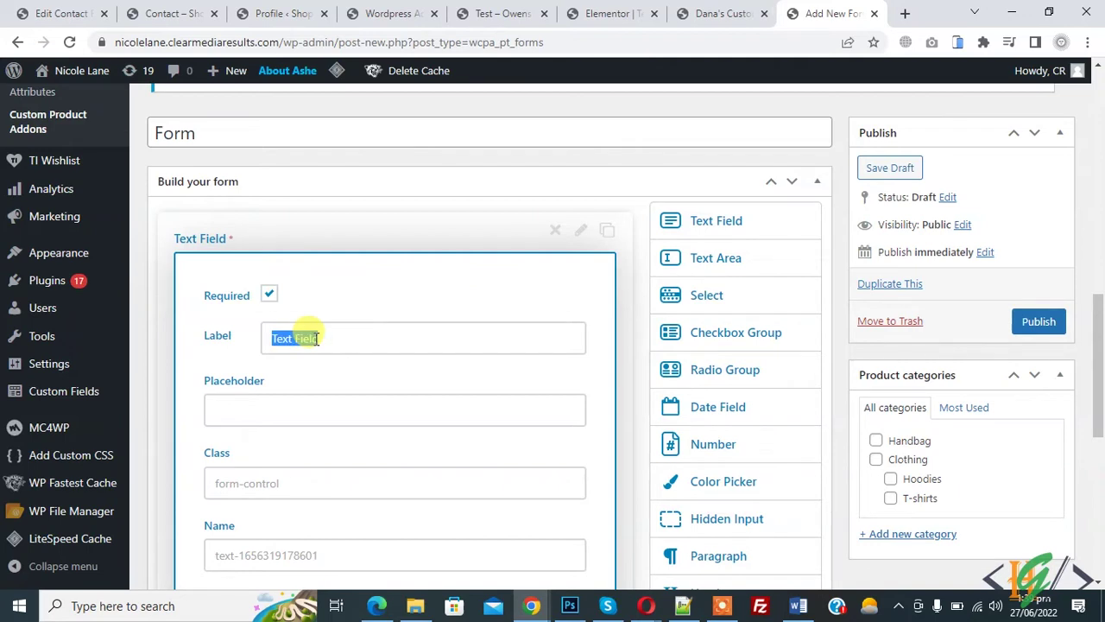
{"action": "type", "text": "Name"}
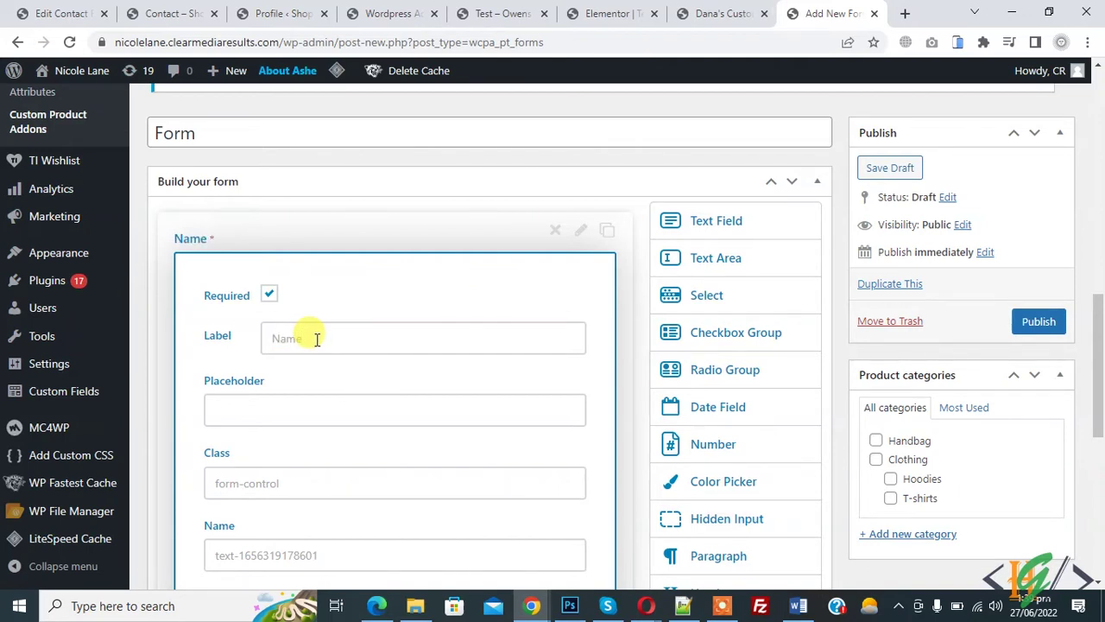
{"action": "scroll", "coordinate": [316, 339], "scroll_direction": "down", "scroll_amount": 5}
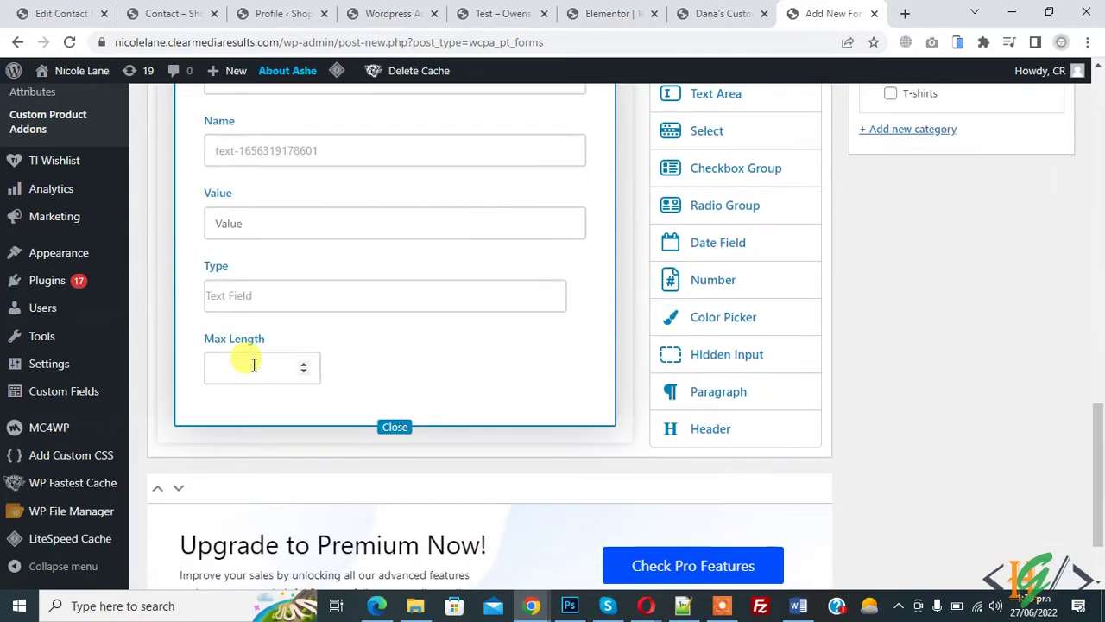
{"action": "left_click", "coordinate": [394, 426]}
{"action": "scroll", "coordinate": [432, 389], "scroll_direction": "up", "scroll_amount": 4}
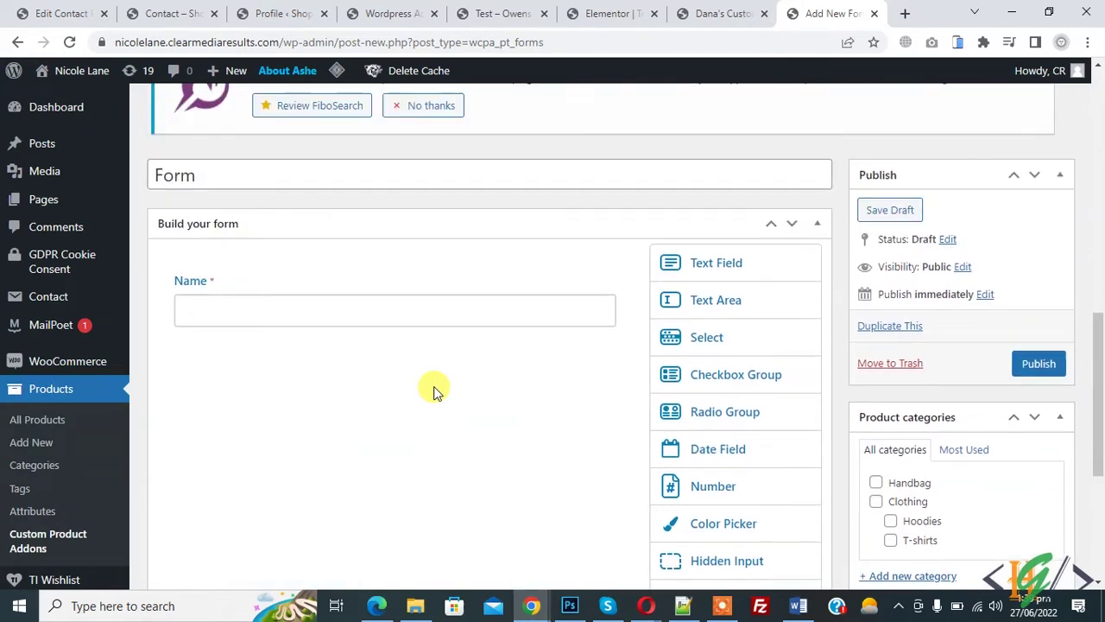
Review the custom fields on the live 20OZ Custom Sublimation Tumbler page for reference
{"action": "mouse_move", "coordinate": [484, 290]}
{"action": "left_click", "coordinate": [710, 13]}
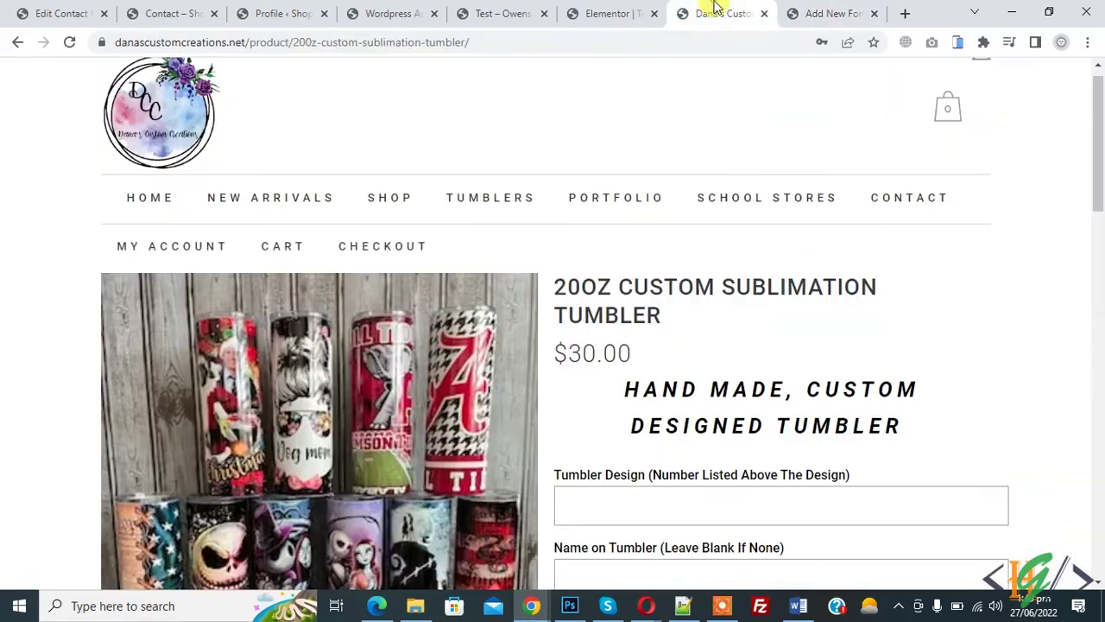
{"action": "scroll", "coordinate": [559, 344], "scroll_direction": "down", "scroll_amount": 4}
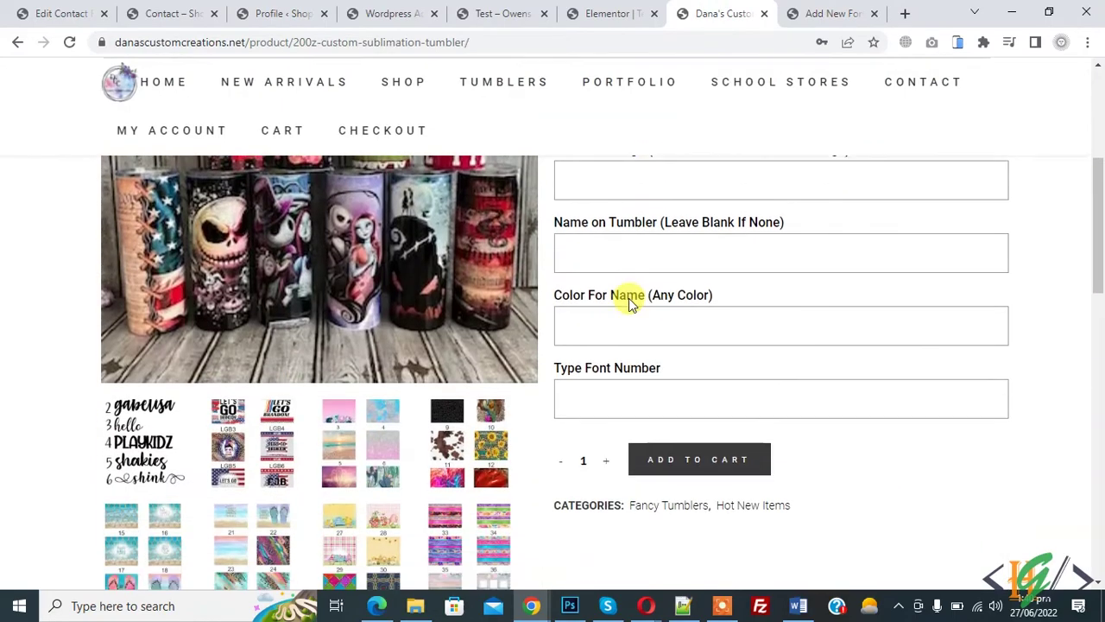
{"action": "scroll", "coordinate": [628, 298], "scroll_direction": "up", "scroll_amount": 4}
{"action": "scroll", "coordinate": [652, 304], "scroll_direction": "down", "scroll_amount": 4}
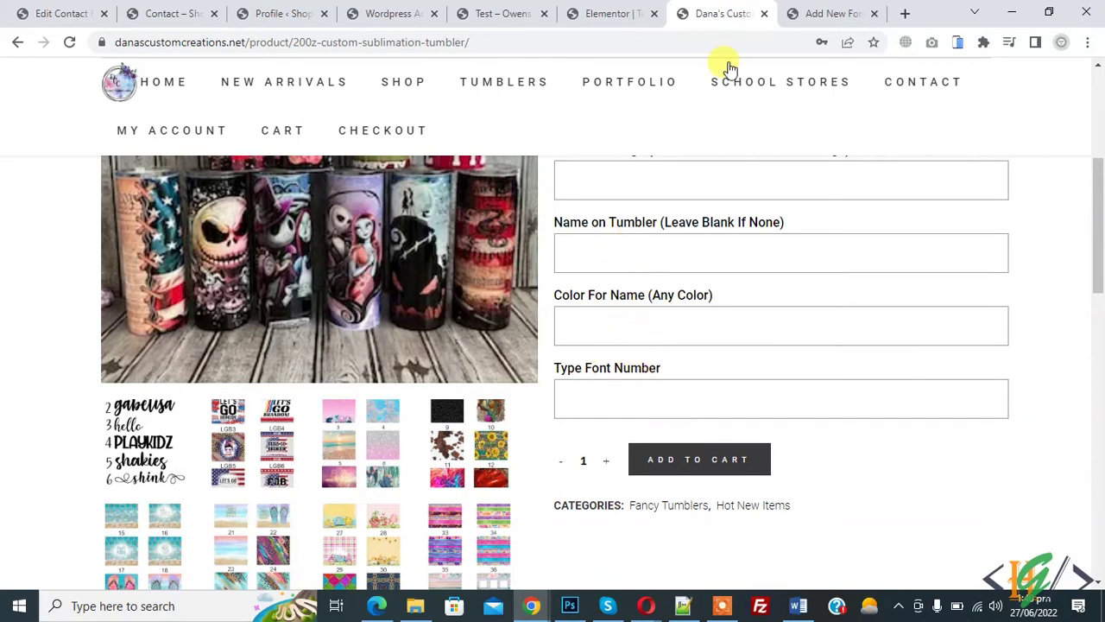
{"action": "left_click", "coordinate": [811, 17]}
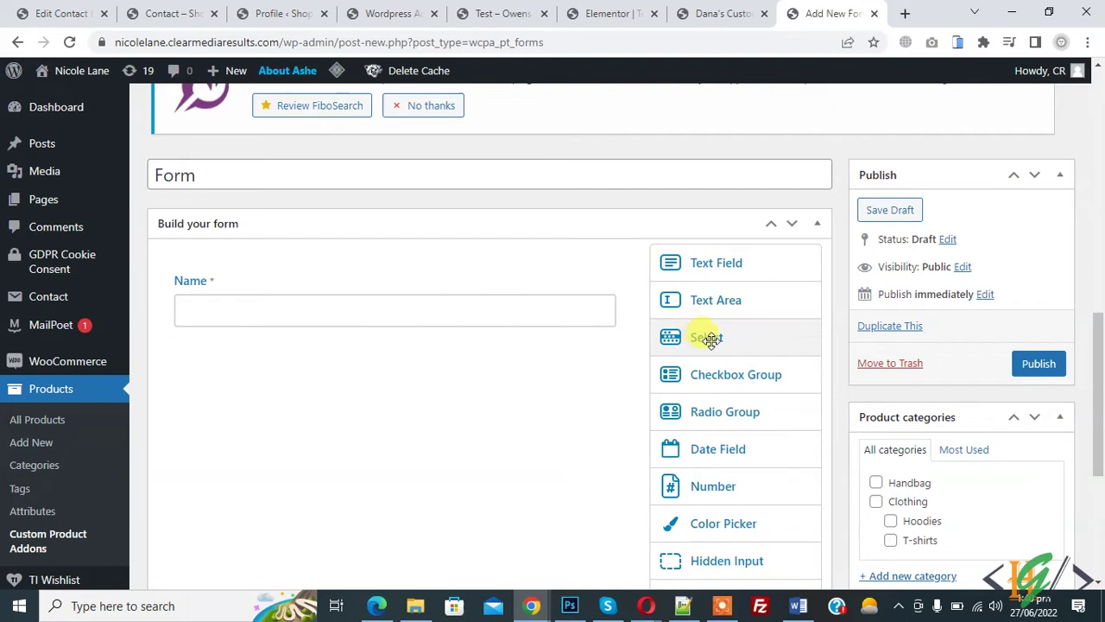
Add a Color Picker field and a required Checkbox Group between Name and Color Picker
{"action": "scroll", "coordinate": [725, 419], "scroll_direction": "down", "scroll_amount": 1}
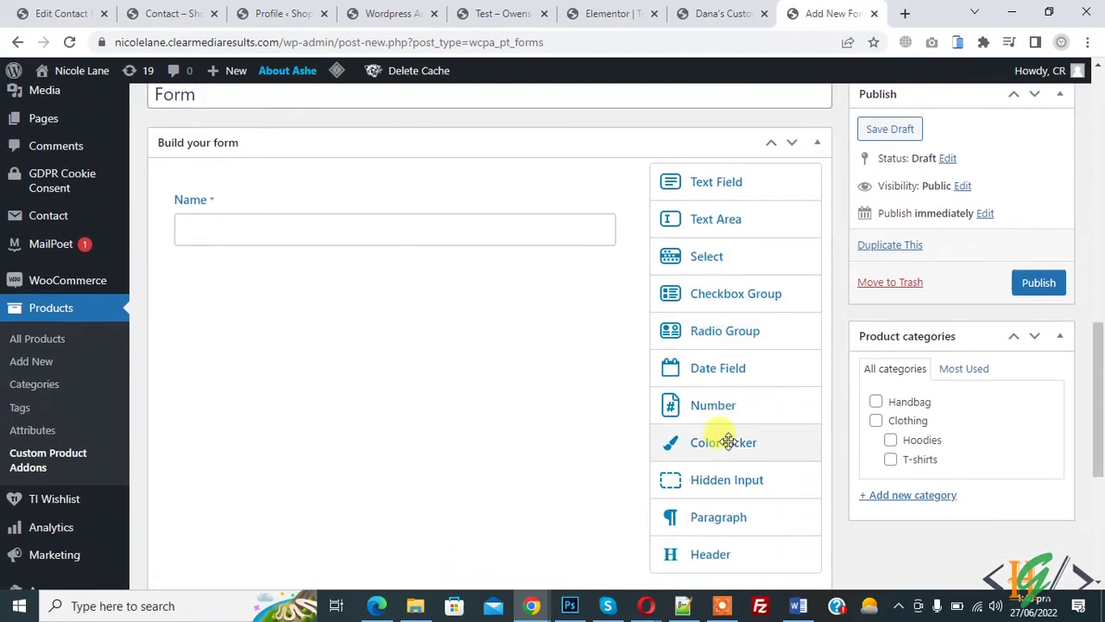
{"action": "left_click_drag", "start_coordinate": [716, 444], "coordinate": [359, 262]}
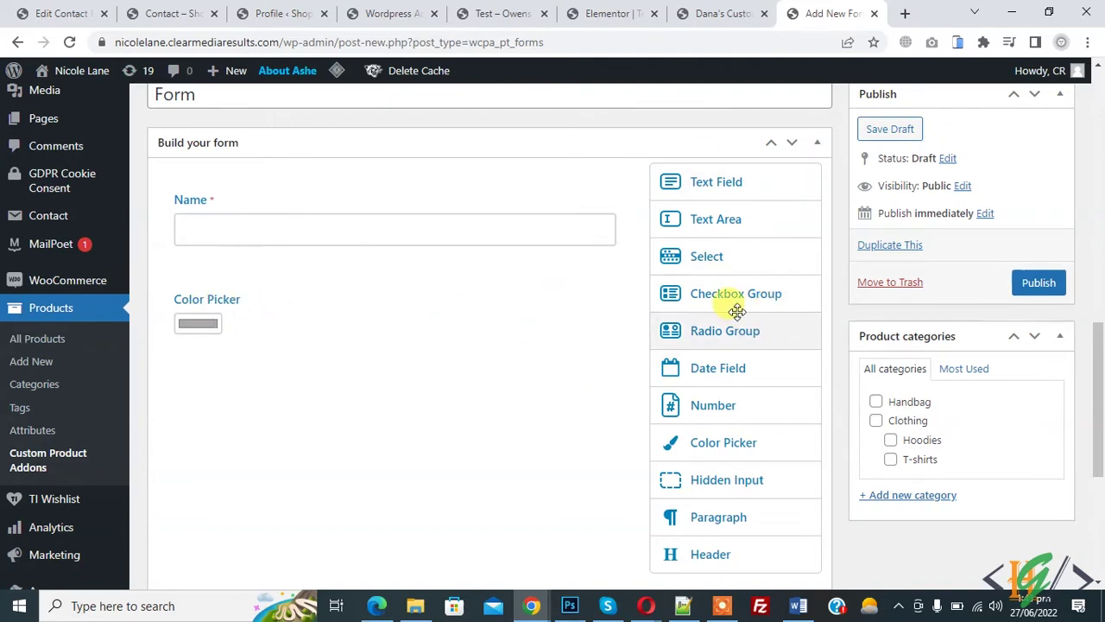
{"action": "left_click_drag", "start_coordinate": [735, 302], "coordinate": [385, 270]}
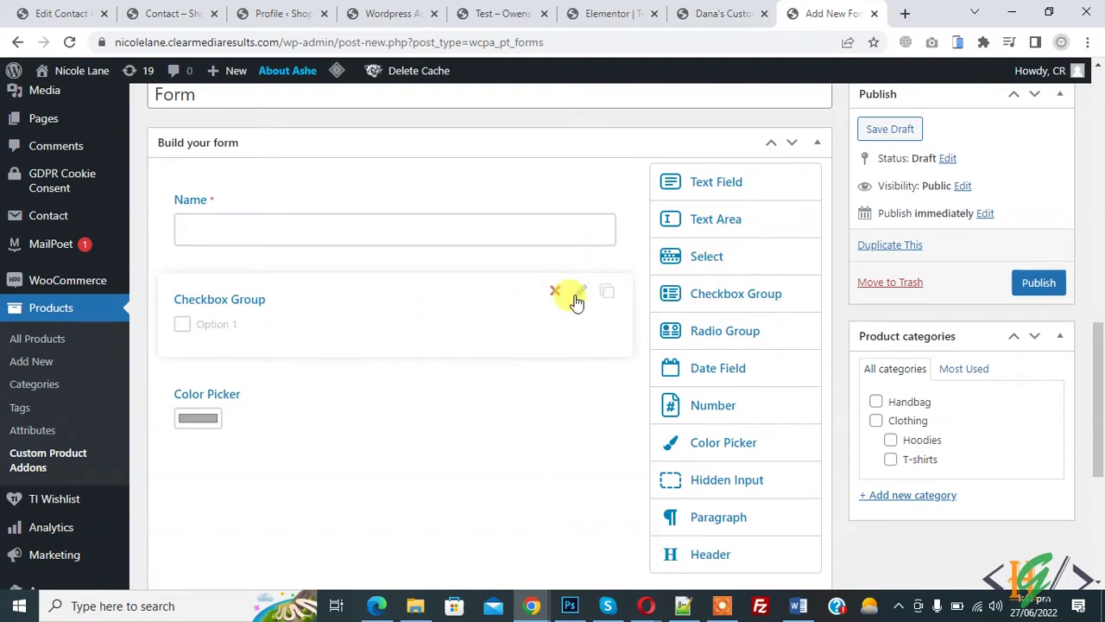
{"action": "left_click", "coordinate": [578, 293]}
{"action": "left_click", "coordinate": [270, 355]}
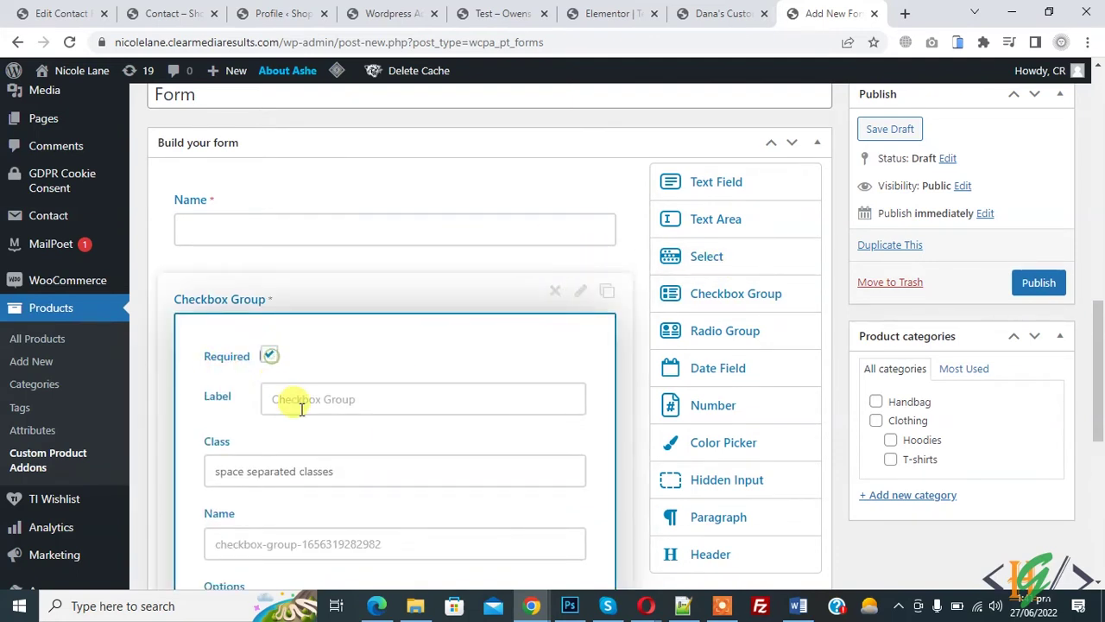
{"action": "triple_click", "coordinate": [301, 409]}
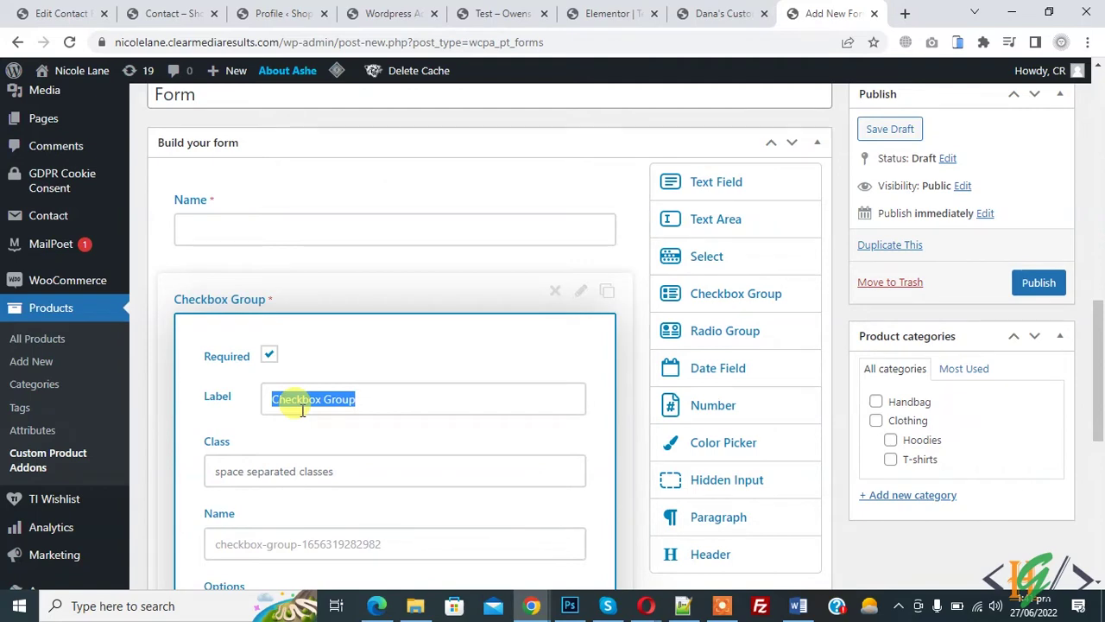
Relabel the checkbox group 'option' and add a second choice 'option 2' with value 'option-2'
{"action": "type", "text": "option"}
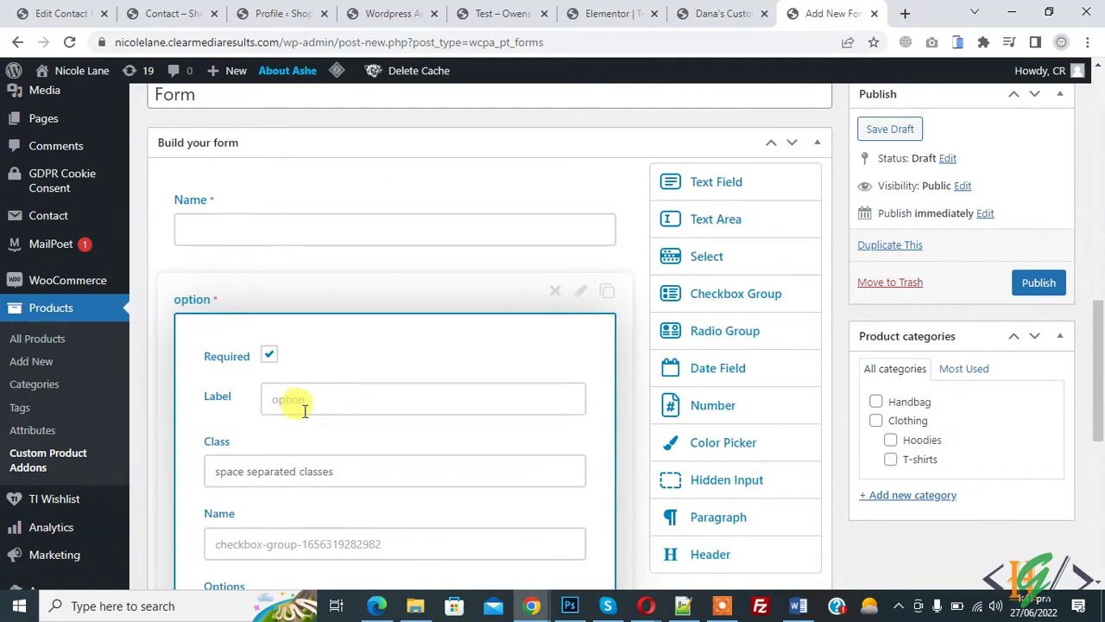
{"action": "scroll", "coordinate": [304, 411], "scroll_direction": "down", "scroll_amount": 2}
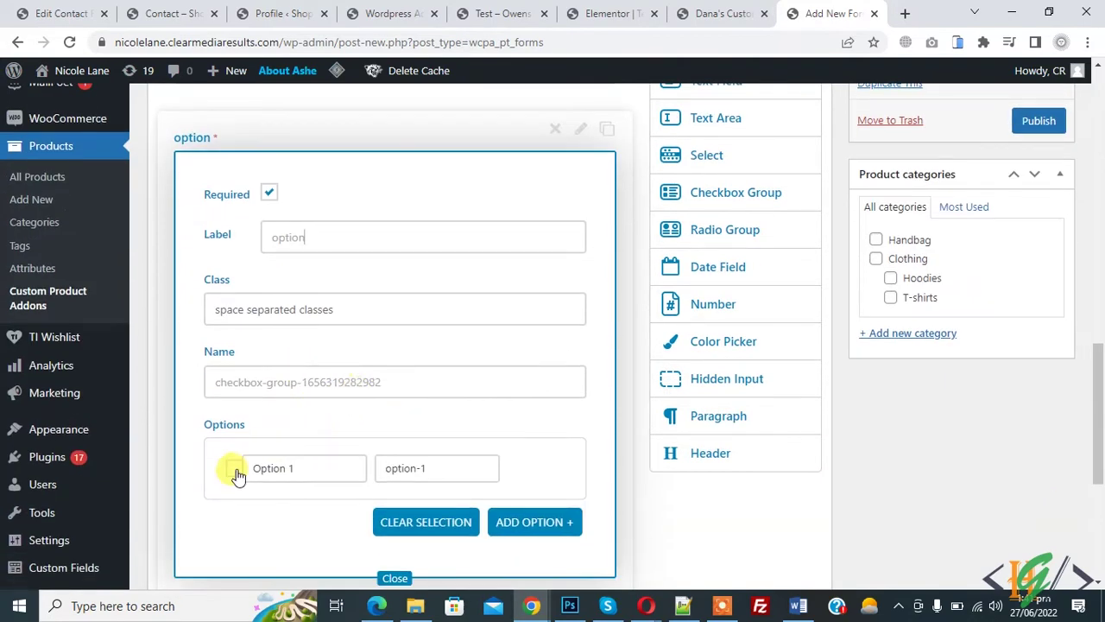
{"action": "left_click", "coordinate": [511, 532]}
{"action": "scroll", "coordinate": [506, 457], "scroll_direction": "down", "scroll_amount": 2}
{"action": "left_click", "coordinate": [504, 424]}
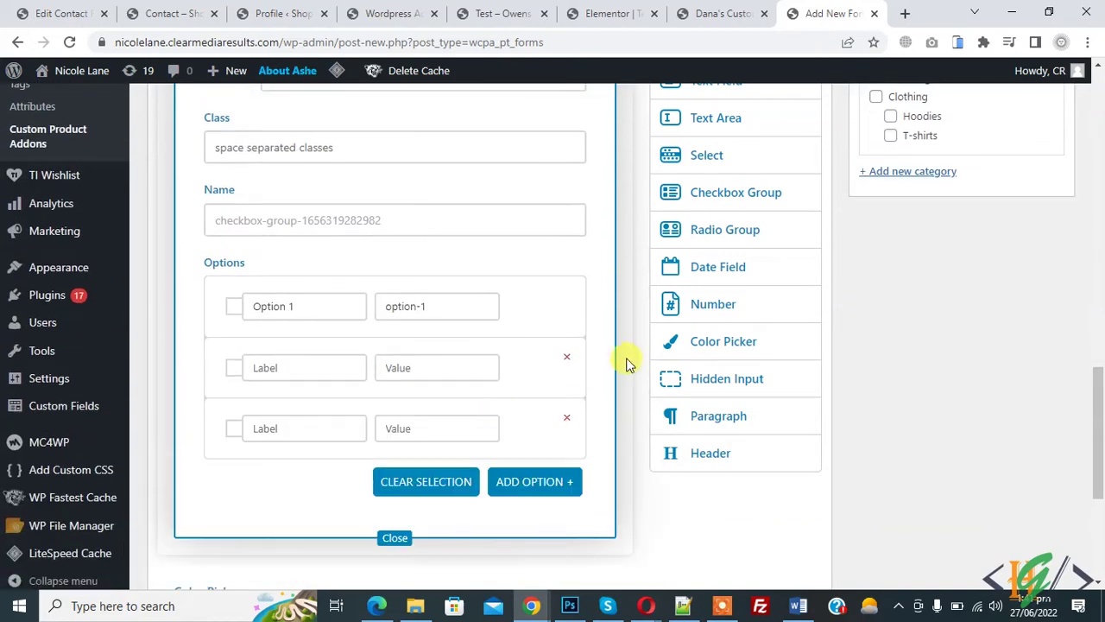
{"action": "left_click", "coordinate": [567, 418]}
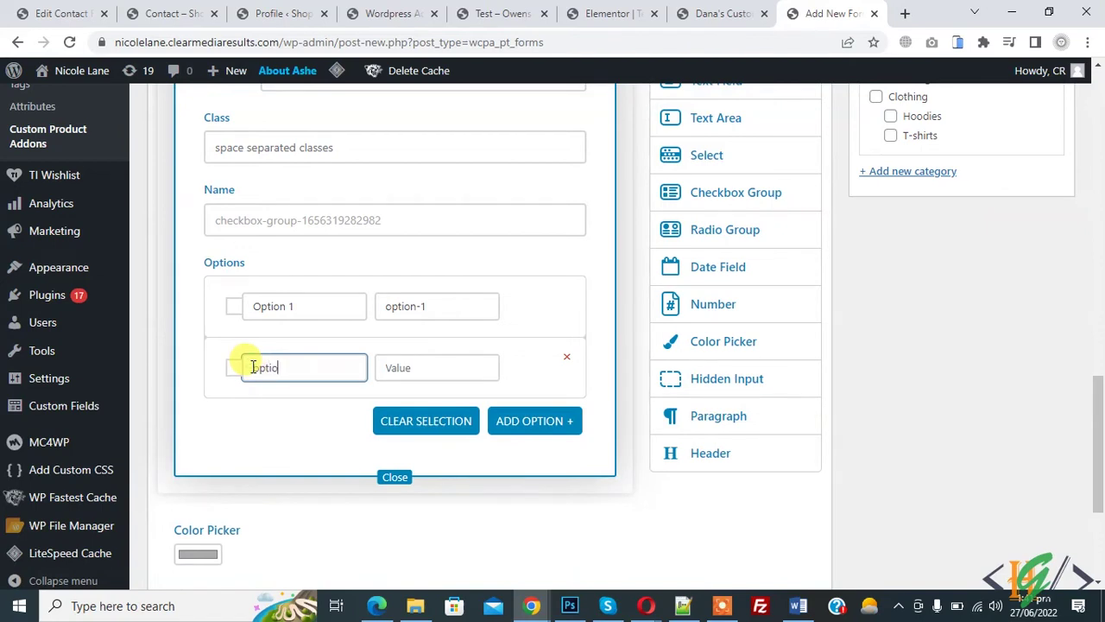
{"action": "left_click_drag", "start_coordinate": [252, 366], "coordinate": [365, 320]}
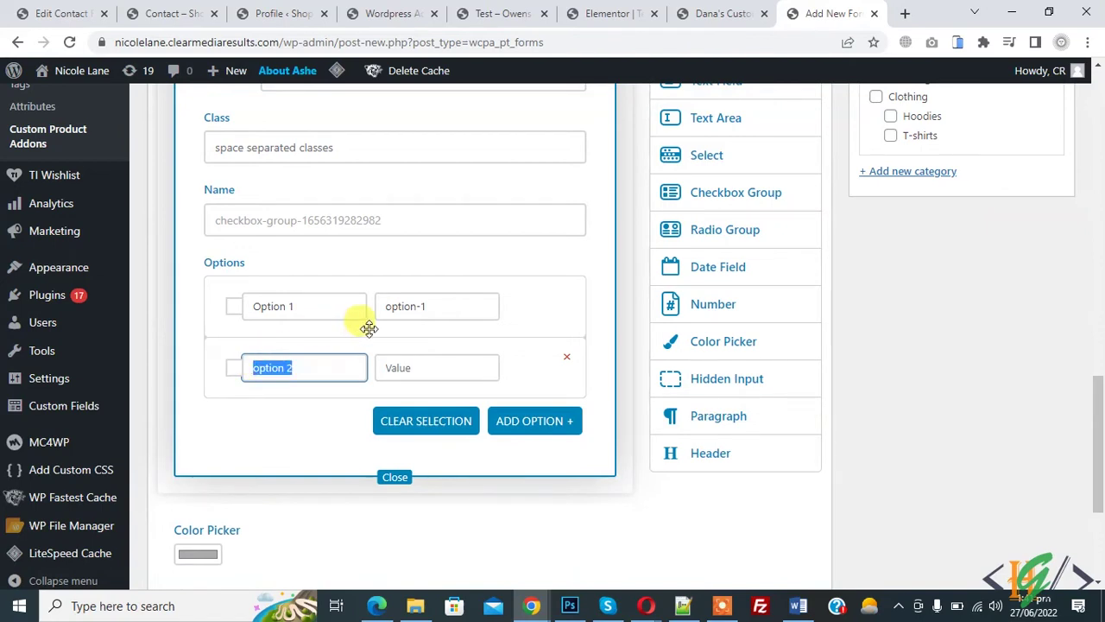
{"action": "triple_click", "coordinate": [426, 305]}
{"action": "left_click", "coordinate": [414, 370]}
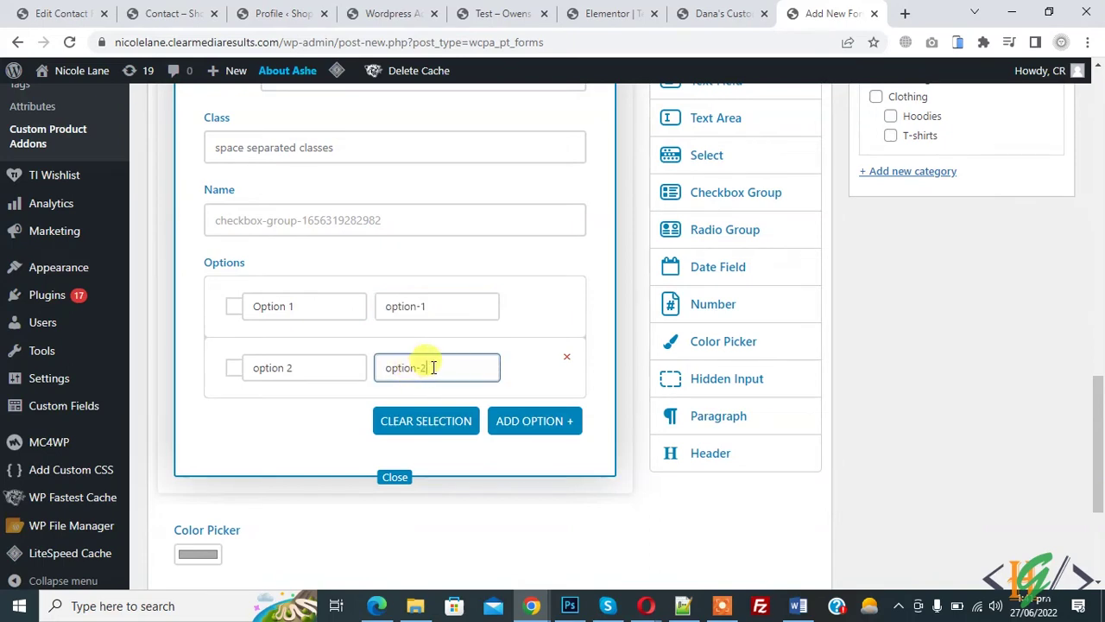
{"action": "left_click", "coordinate": [399, 479]}
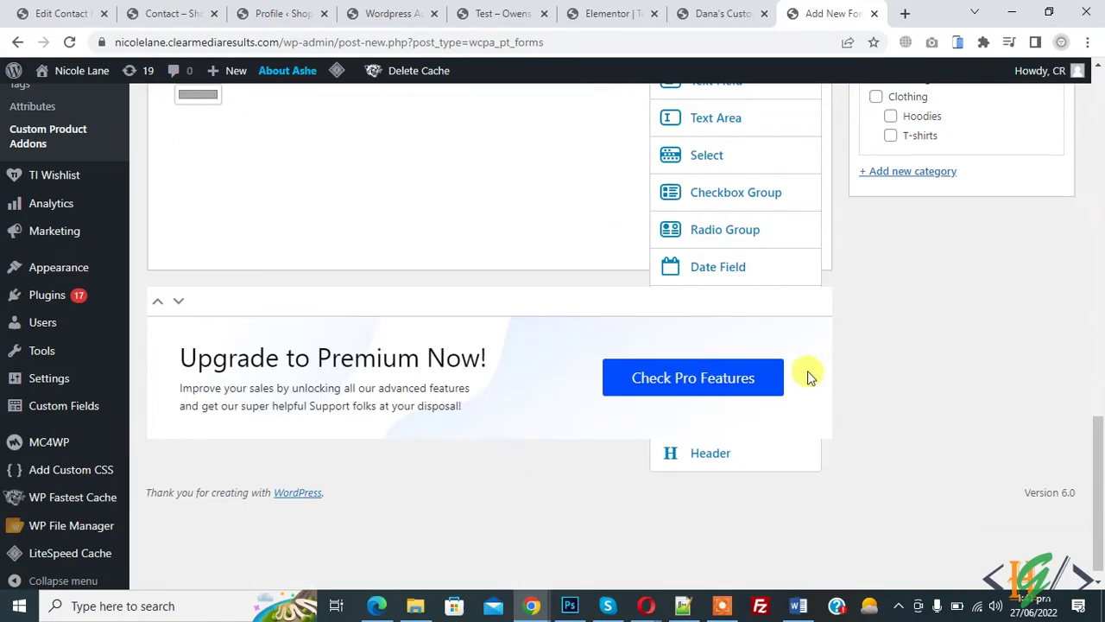
Tick the Handbag product category and publish the form
{"action": "scroll", "coordinate": [814, 371], "scroll_direction": "up", "scroll_amount": 1}
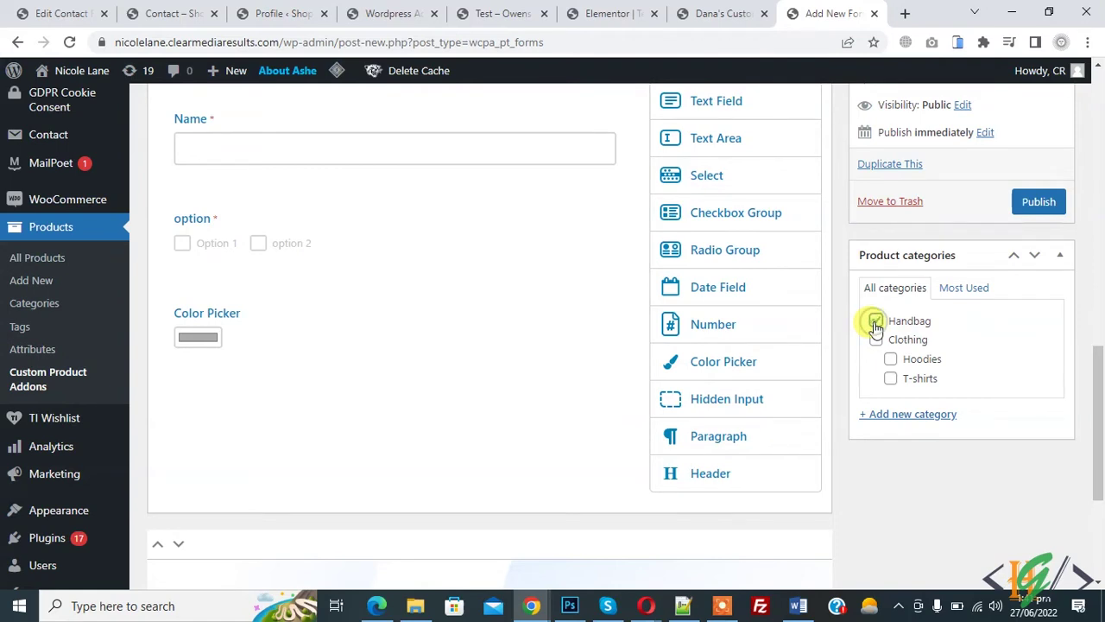
{"action": "left_click", "coordinate": [1036, 201]}
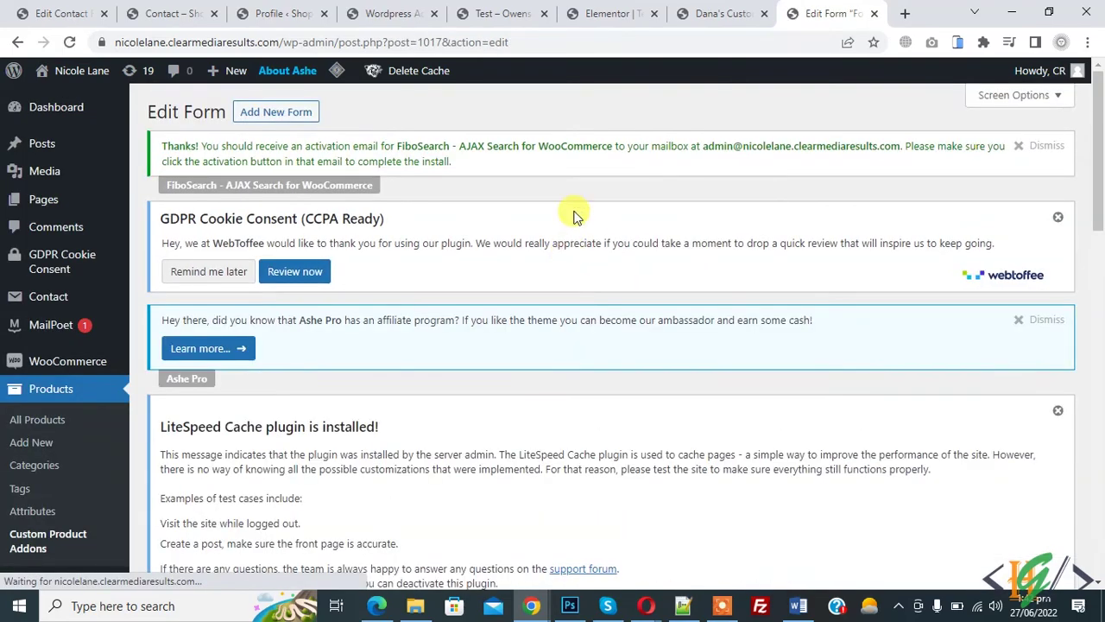
From All Products, open Pink Handbag's View link in a new tab and switch to it
{"action": "scroll", "coordinate": [572, 215], "scroll_direction": "down", "scroll_amount": 2}
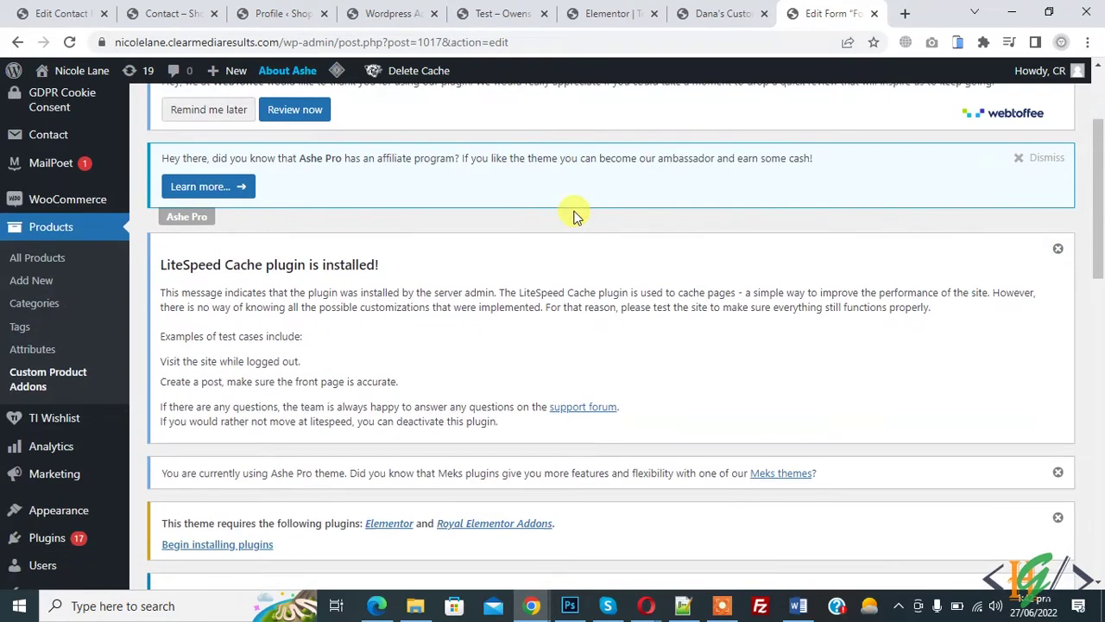
{"action": "right_click", "coordinate": [29, 259]}
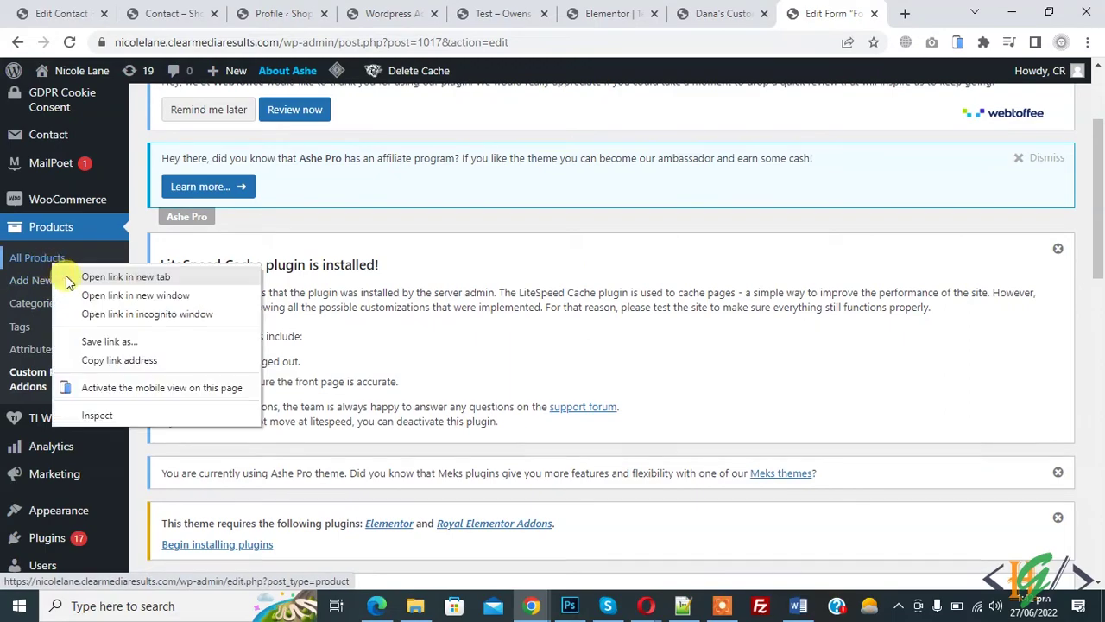
{"action": "left_click", "coordinate": [69, 277]}
{"action": "left_click", "coordinate": [818, 7]}
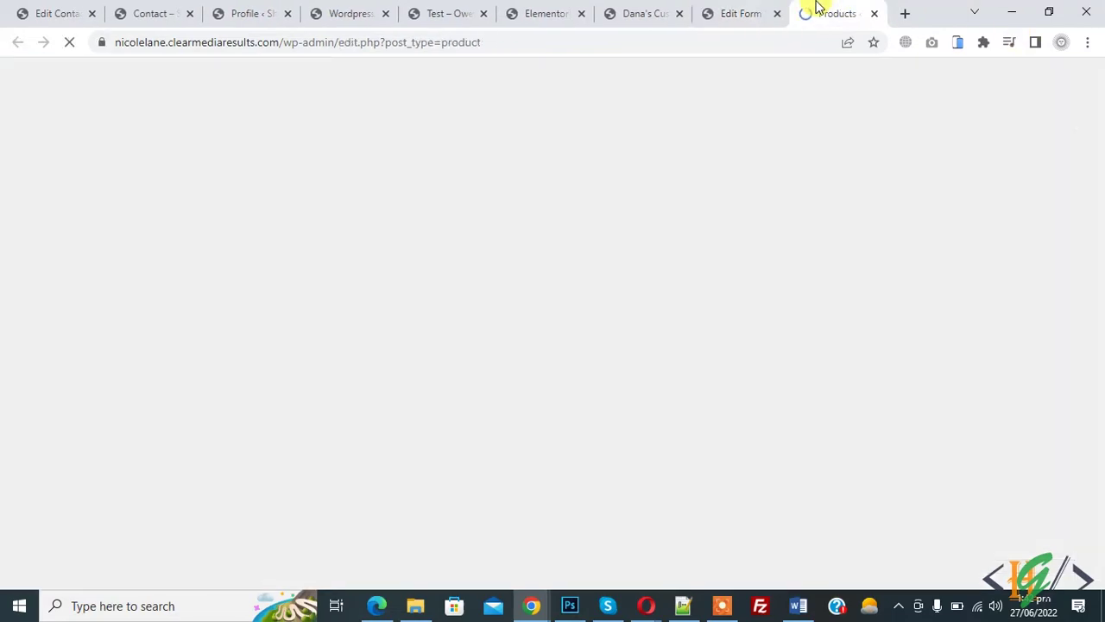
{"action": "left_click", "coordinate": [739, 13]}
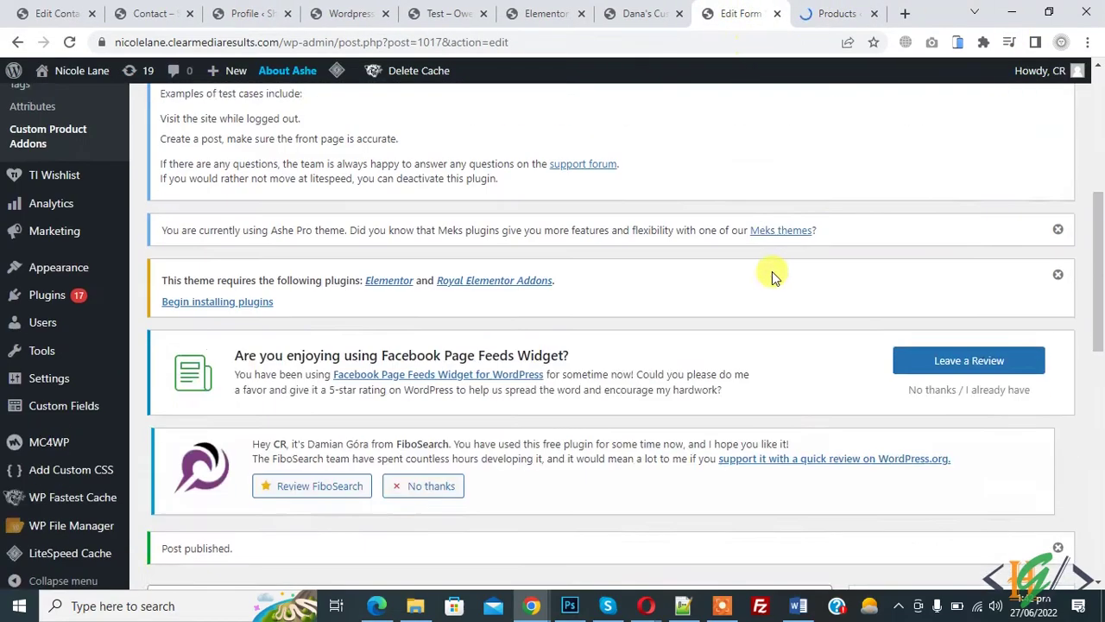
{"action": "scroll", "coordinate": [772, 271], "scroll_direction": "down", "scroll_amount": 6}
{"action": "left_click", "coordinate": [842, 13]}
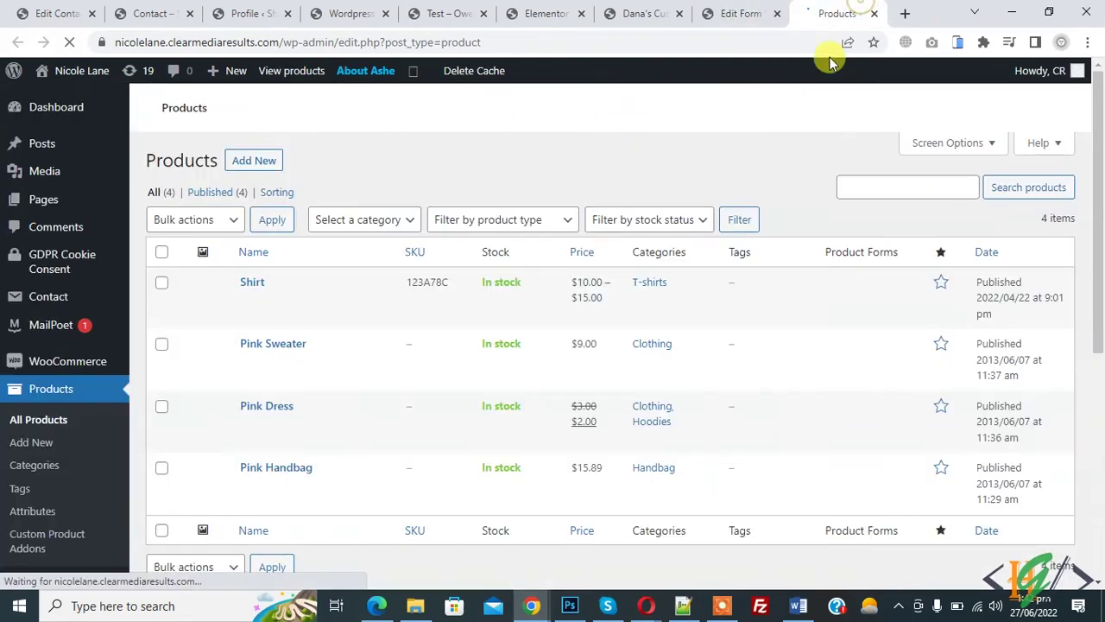
{"action": "scroll", "coordinate": [784, 213], "scroll_direction": "down", "scroll_amount": 5}
{"action": "scroll", "coordinate": [784, 215], "scroll_direction": "down", "scroll_amount": 8}
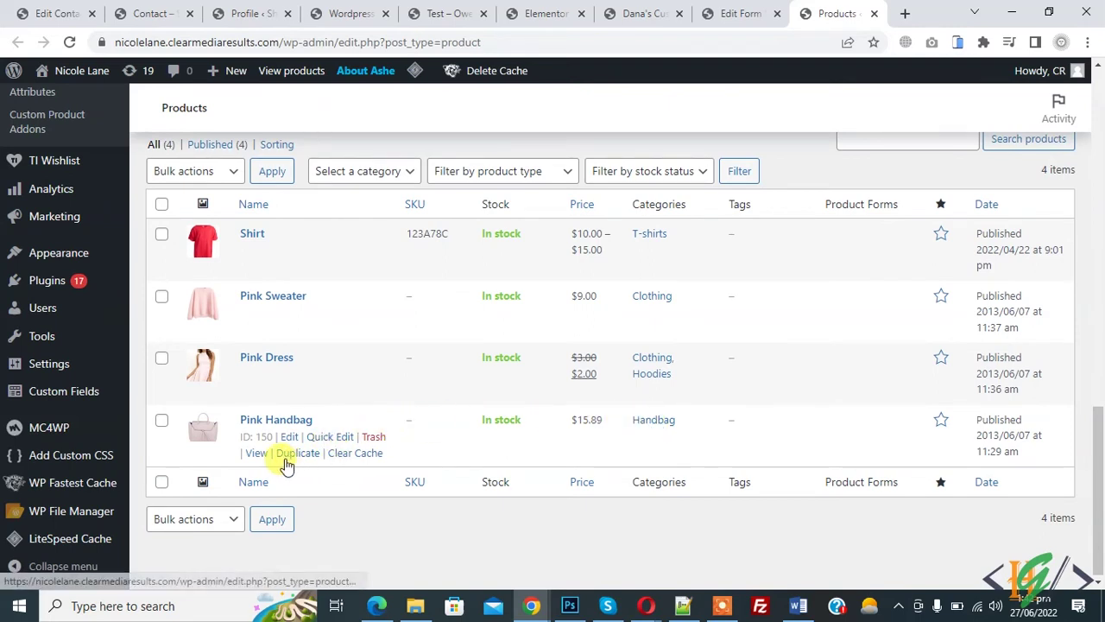
{"action": "right_click", "coordinate": [257, 454]}
{"action": "left_click", "coordinate": [316, 306]}
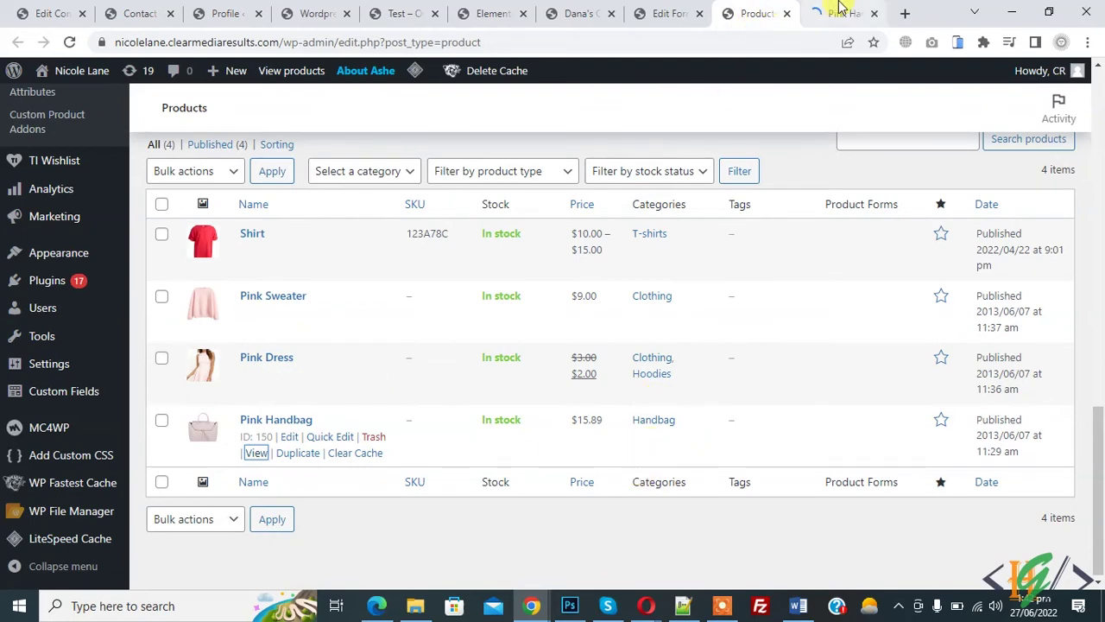
{"action": "left_click", "coordinate": [841, 9]}
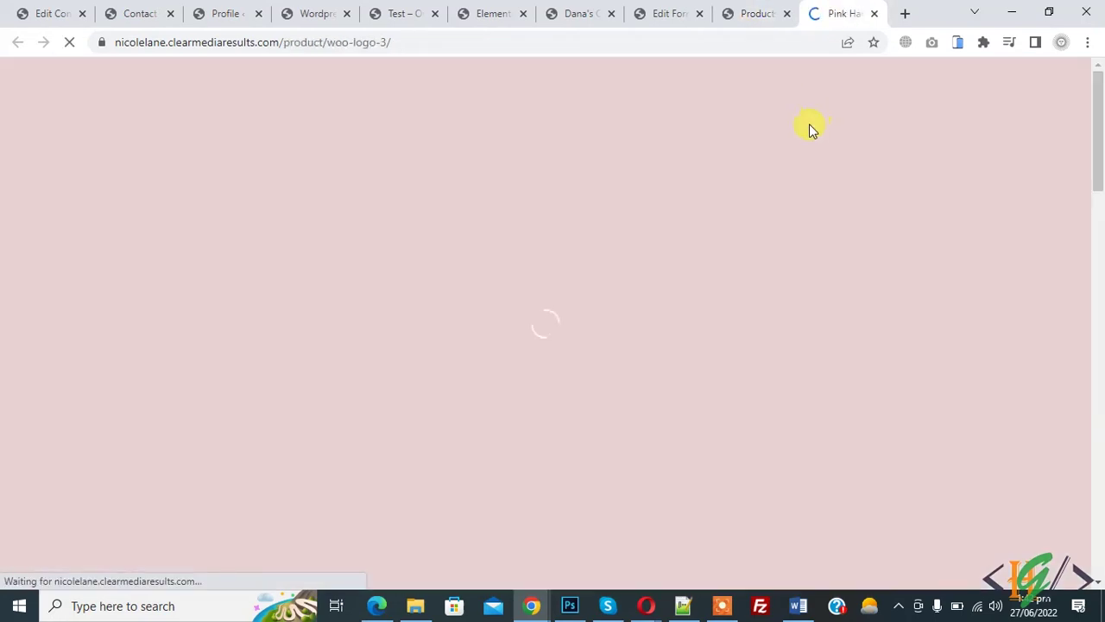
On the Pink Handbag page, tick Option 1 and option 2 and choose near-black in the Color Picker
{"action": "scroll", "coordinate": [687, 183], "scroll_direction": "down", "scroll_amount": 10}
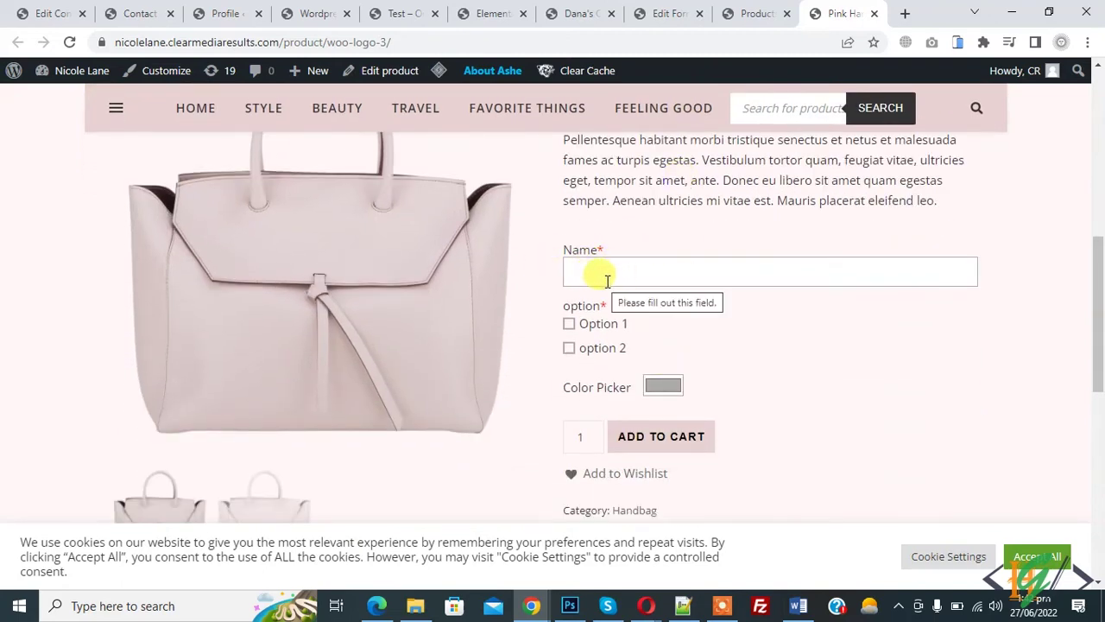
{"action": "left_click", "coordinate": [682, 12]}
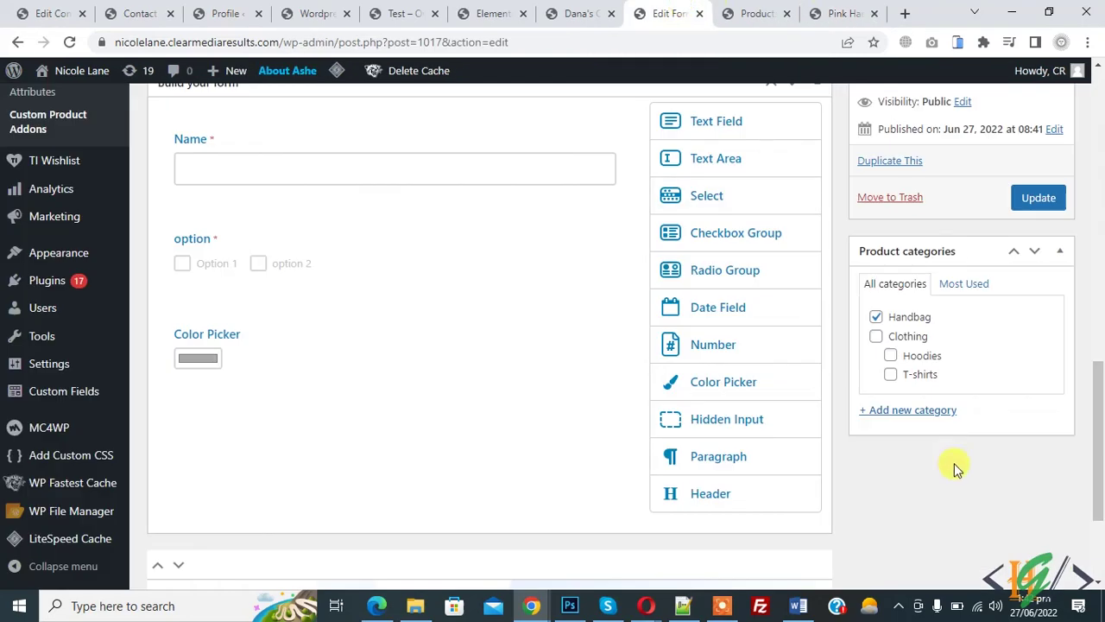
{"action": "left_click", "coordinate": [752, 13]}
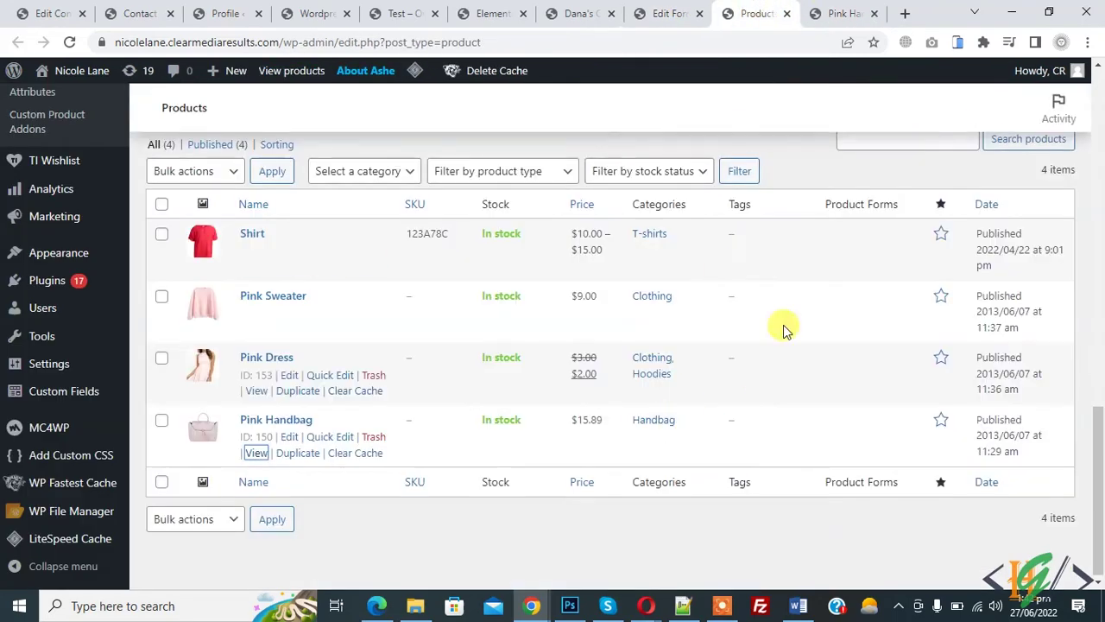
{"action": "left_click", "coordinate": [834, 13]}
{"action": "left_click", "coordinate": [623, 262]}
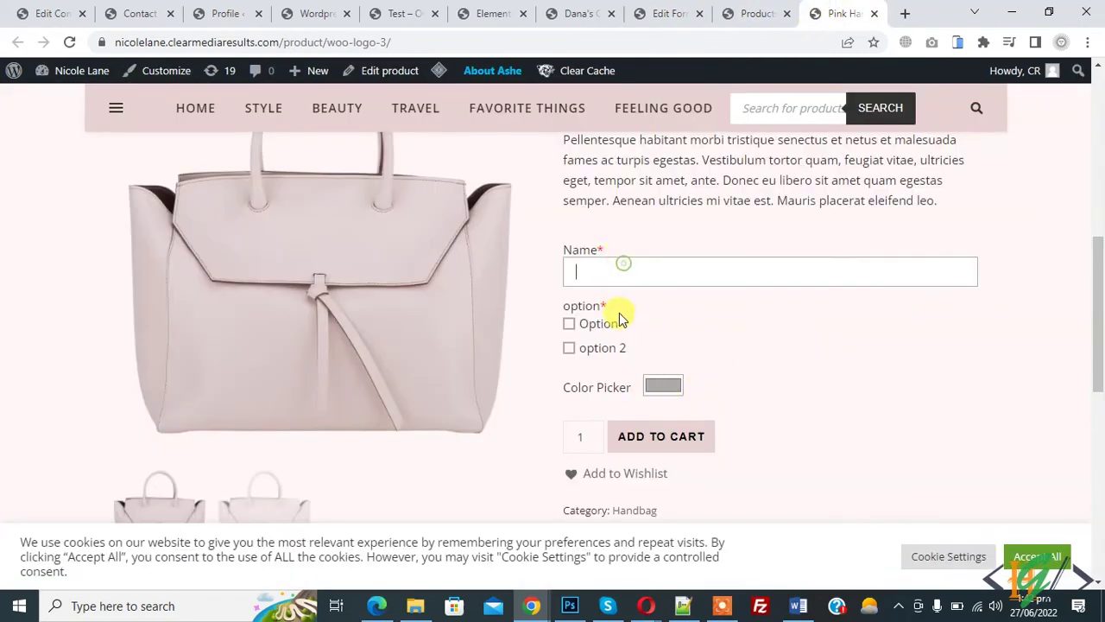
{"action": "left_click", "coordinate": [618, 327]}
{"action": "left_click", "coordinate": [607, 351]}
{"action": "left_click", "coordinate": [663, 386]}
{"action": "mouse_move", "coordinate": [716, 219]}
{"action": "left_mouse_down"}
{"action": "mouse_move", "coordinate": [768, 247]}
{"action": "mouse_move", "coordinate": [756, 277]}
{"action": "left_mouse_up"}
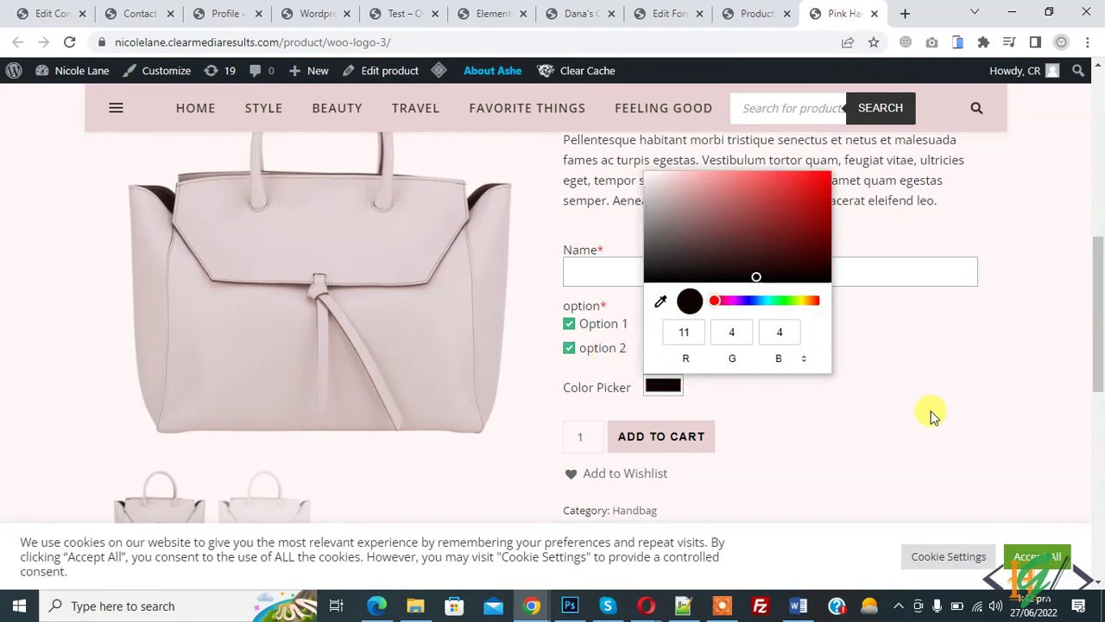
{"action": "left_click", "coordinate": [932, 416]}
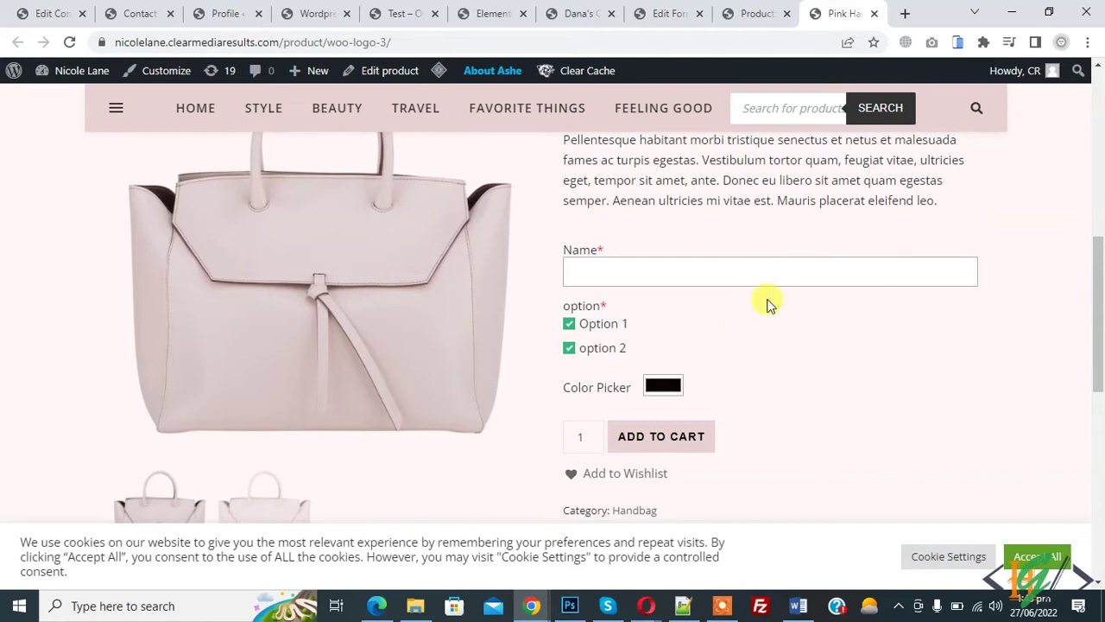
{"action": "left_click", "coordinate": [753, 11]}
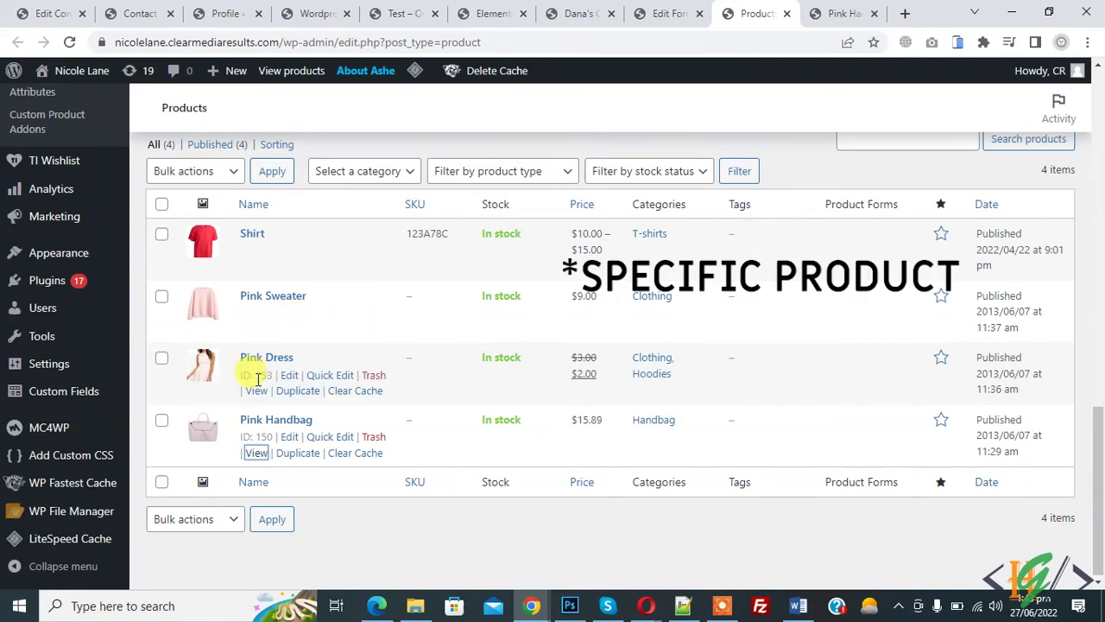
Check Form(1017) under Pink Dress's Custom Product Options and update the product
{"action": "right_click", "coordinate": [288, 377]}
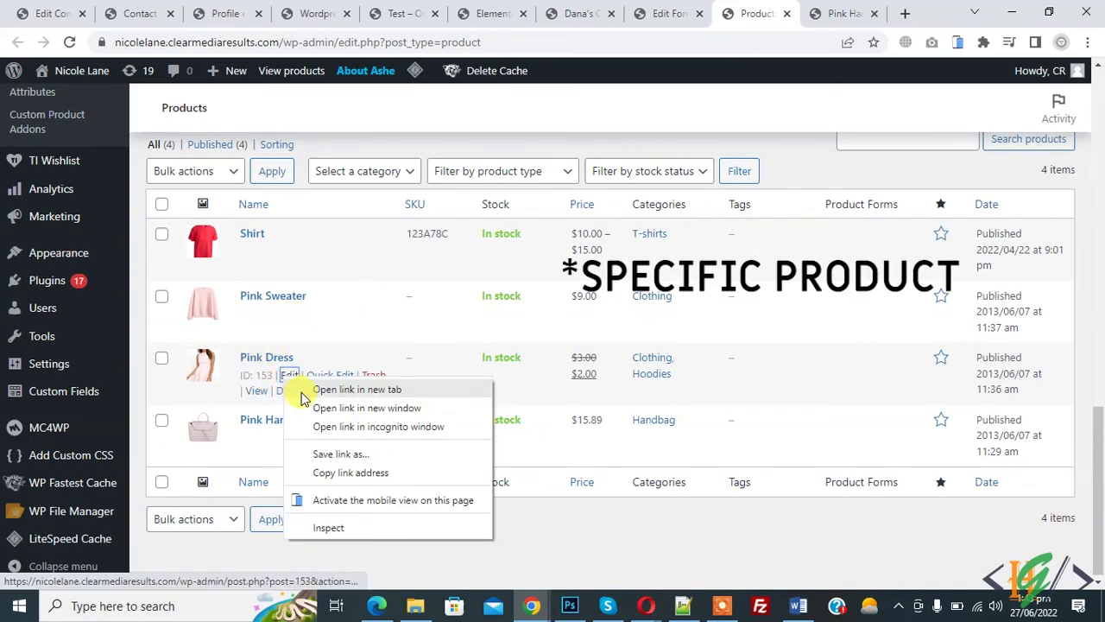
{"action": "left_click", "coordinate": [302, 388]}
{"action": "left_click", "coordinate": [763, 10]}
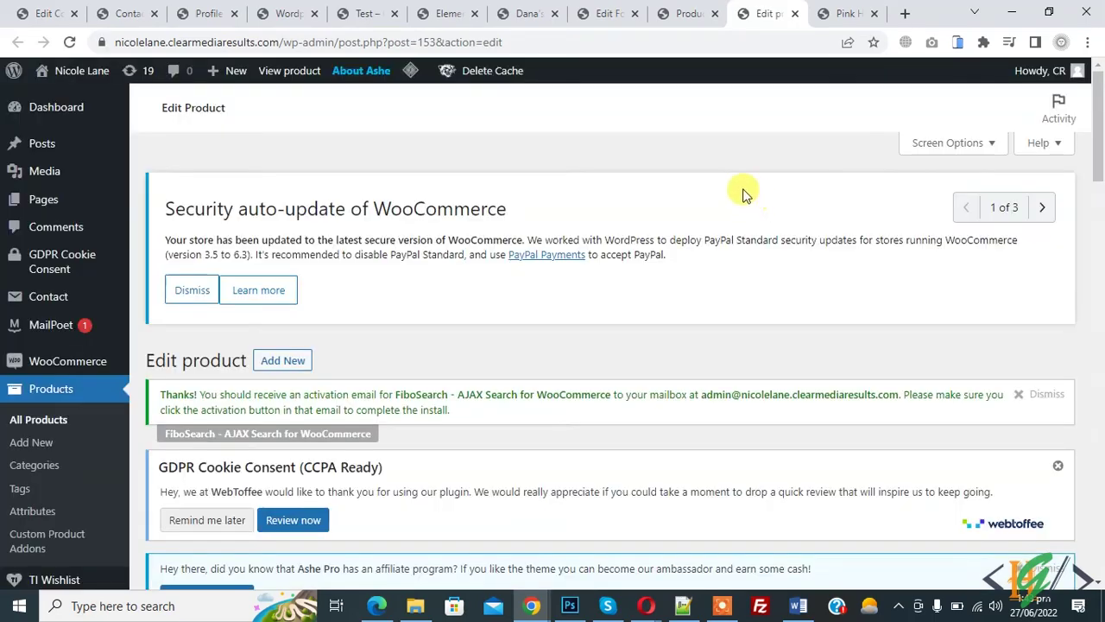
{"action": "scroll", "coordinate": [681, 145], "scroll_direction": "down", "scroll_amount": 4}
{"action": "scroll", "coordinate": [681, 147], "scroll_direction": "down", "scroll_amount": 15}
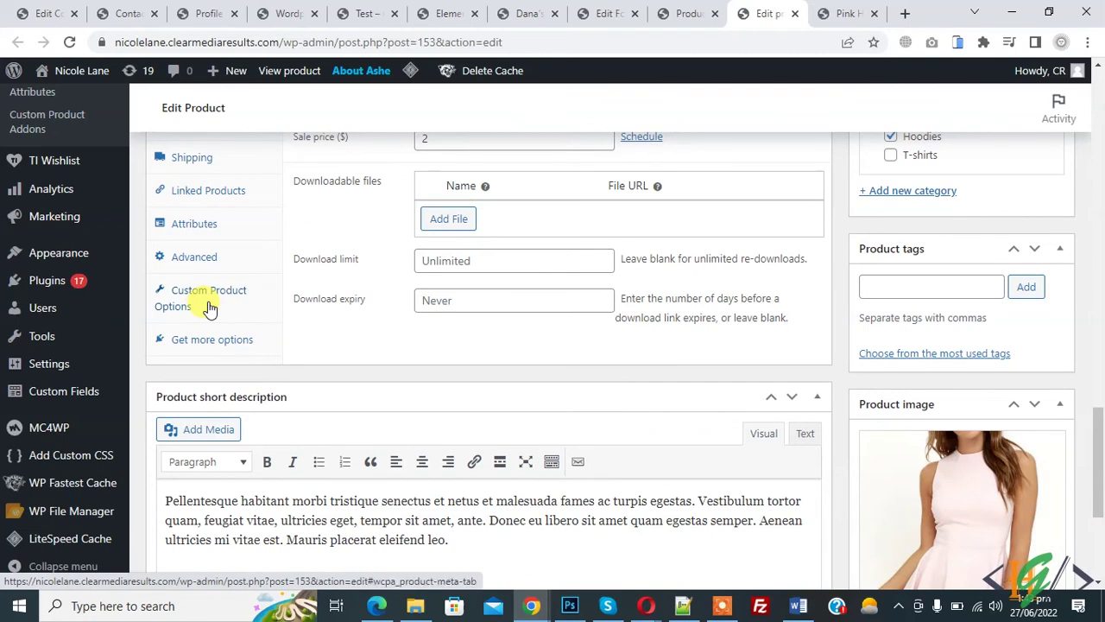
{"action": "left_click", "coordinate": [209, 307]}
{"action": "scroll", "coordinate": [362, 309], "scroll_direction": "up", "scroll_amount": 2}
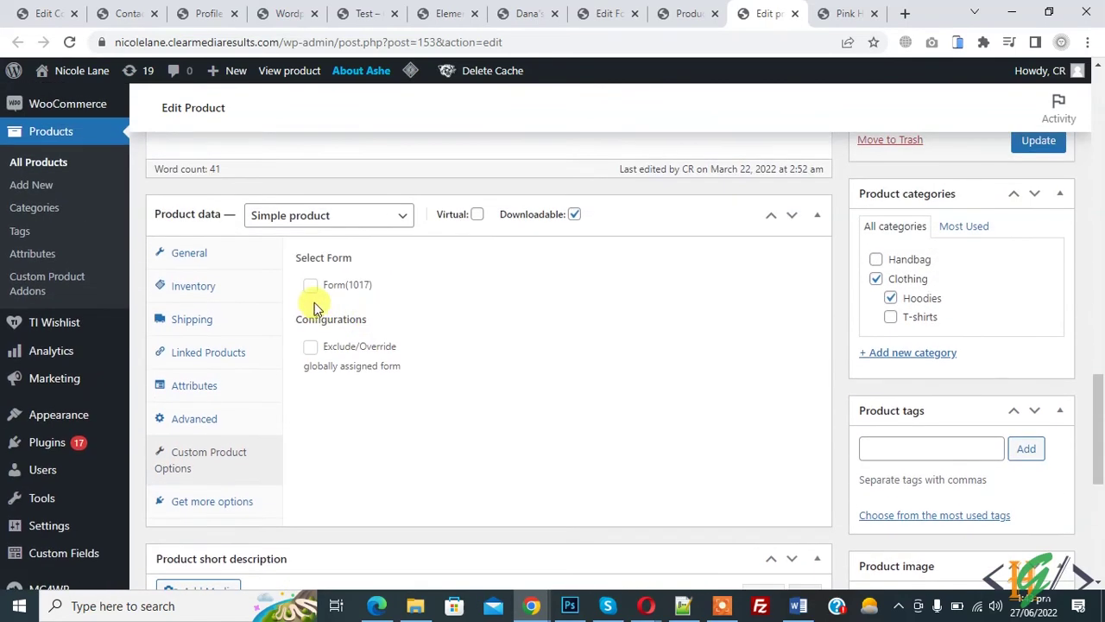
{"action": "left_click", "coordinate": [309, 286]}
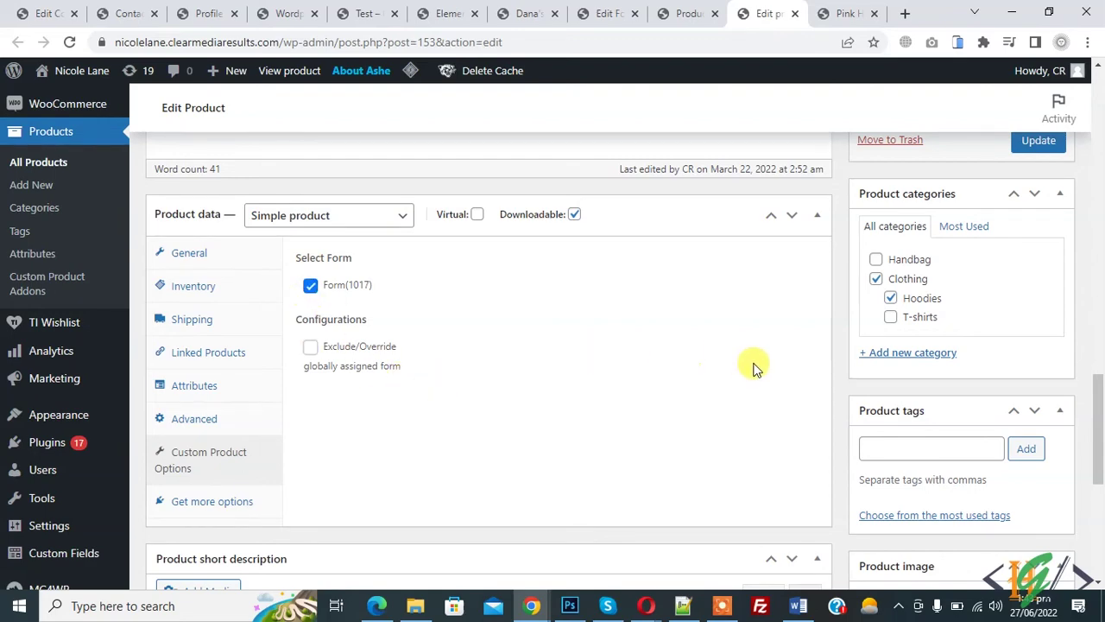
{"action": "scroll", "coordinate": [753, 368], "scroll_direction": "up", "scroll_amount": 3}
{"action": "left_click", "coordinate": [1039, 383]}
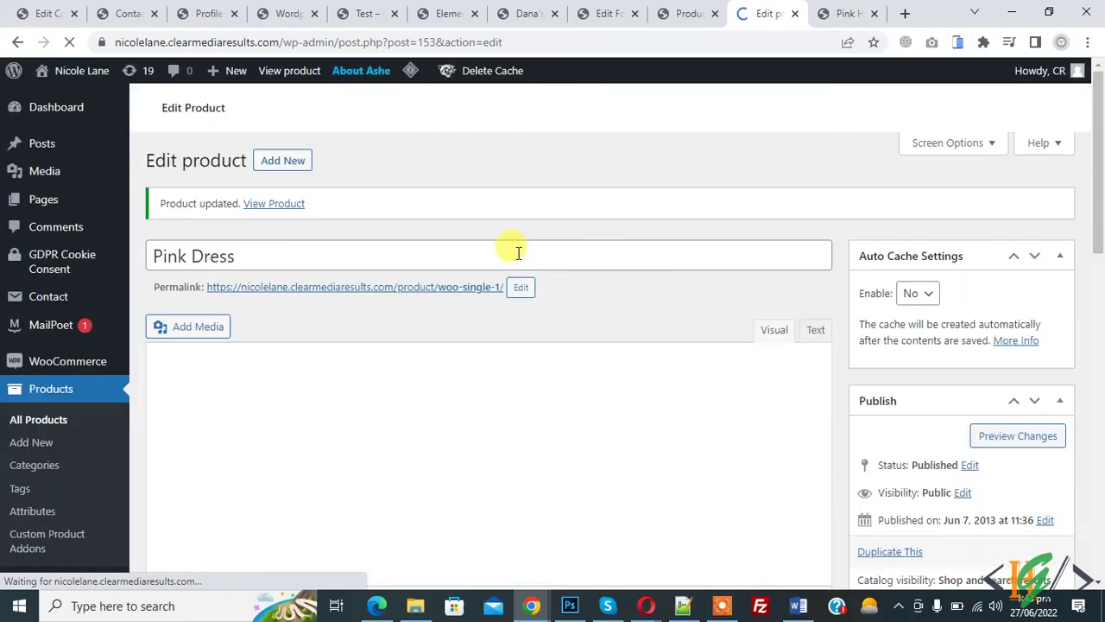
Open the Pink Dress permalink in a new tab
{"action": "scroll", "coordinate": [382, 357], "scroll_direction": "down", "scroll_amount": 10}
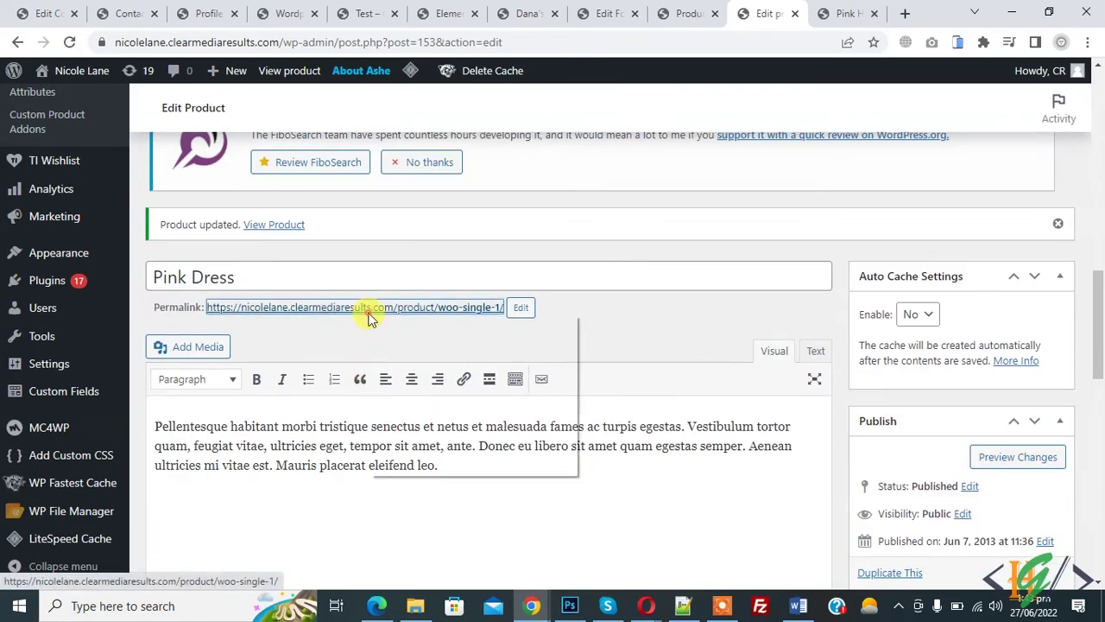
{"action": "right_click", "coordinate": [371, 310]}
{"action": "left_click", "coordinate": [387, 325]}
{"action": "left_click", "coordinate": [774, 10]}
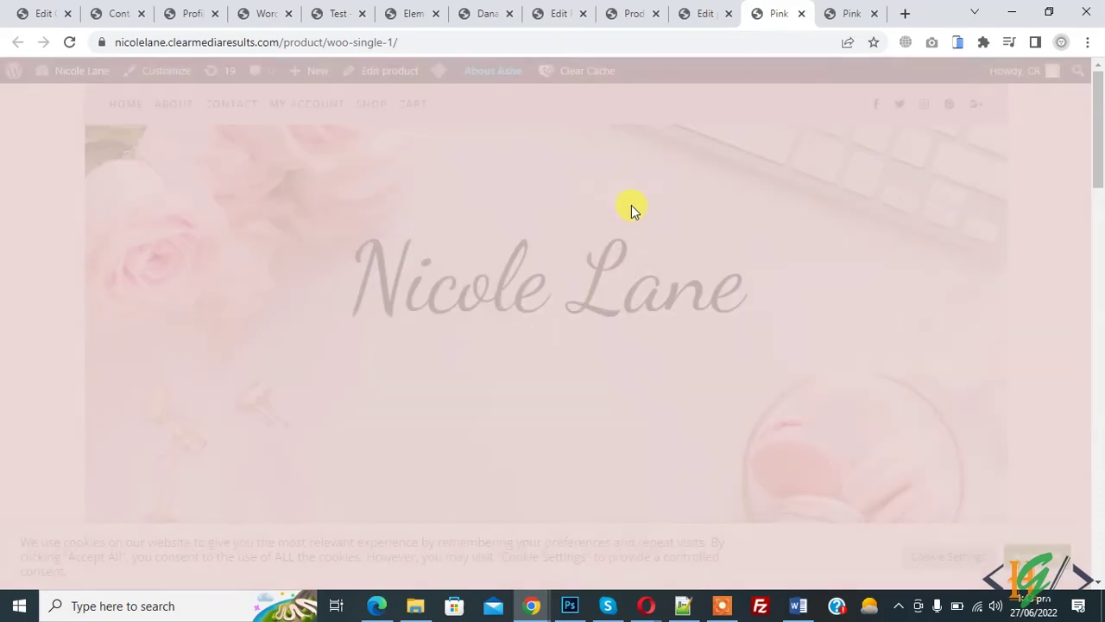
Check the Name, option and Color Picker fields on the Pink Dress page, then return to the form editor
{"action": "scroll", "coordinate": [633, 207], "scroll_direction": "down", "scroll_amount": 5}
{"action": "scroll", "coordinate": [618, 276], "scroll_direction": "up", "scroll_amount": 1}
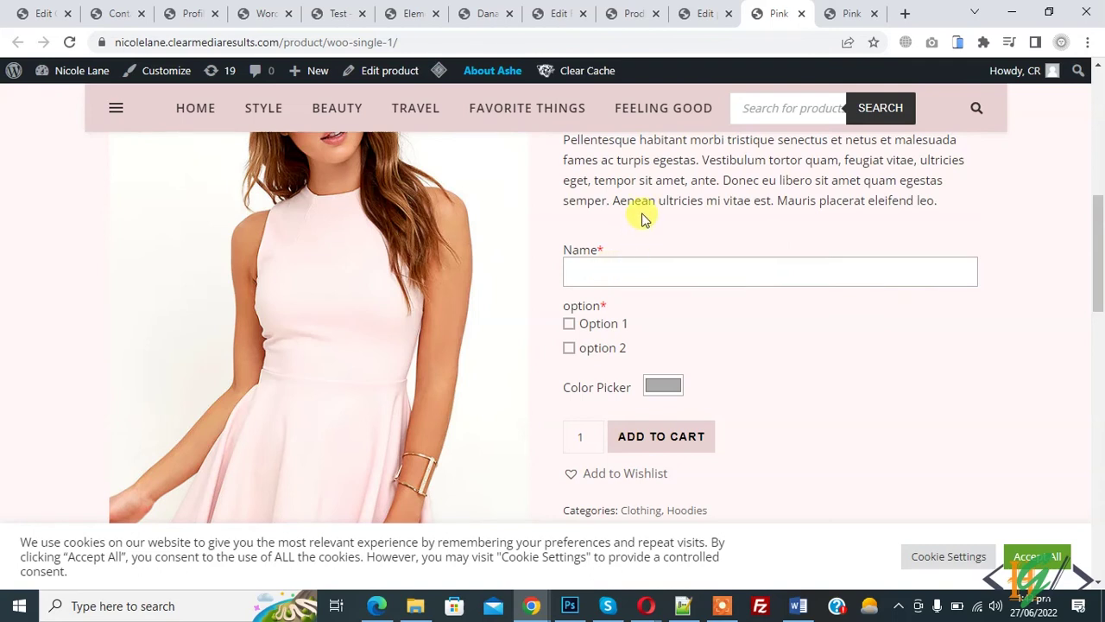
{"action": "left_click", "coordinate": [635, 13]}
{"action": "left_click", "coordinate": [559, 12]}
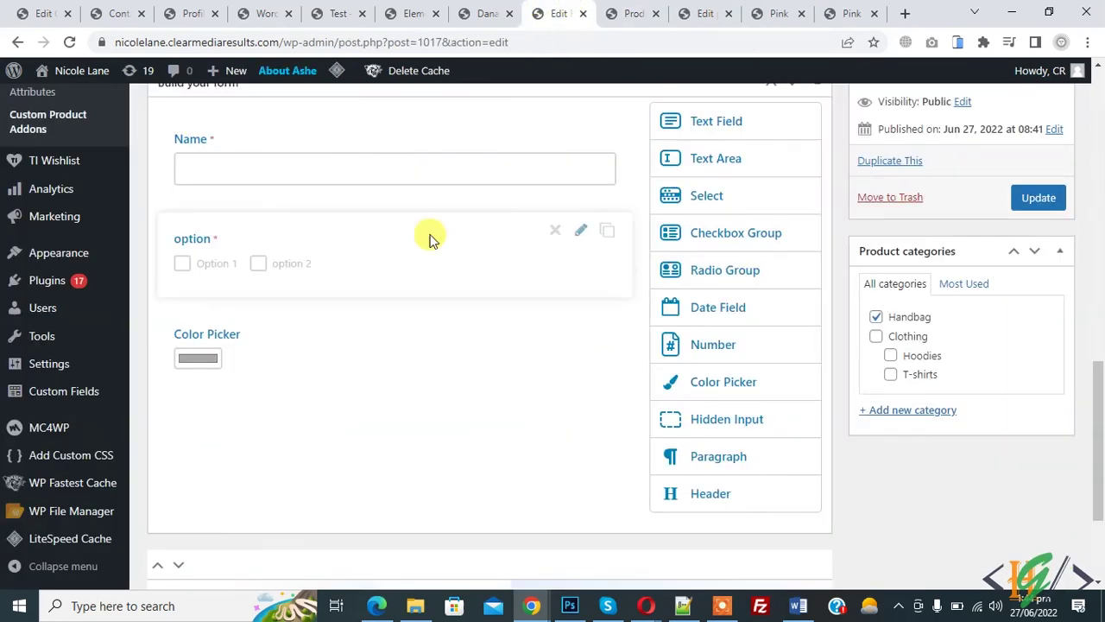
{"action": "scroll", "coordinate": [286, 246], "scroll_direction": "up", "scroll_amount": 2}
{"action": "scroll", "coordinate": [290, 348], "scroll_direction": "up", "scroll_amount": 2}
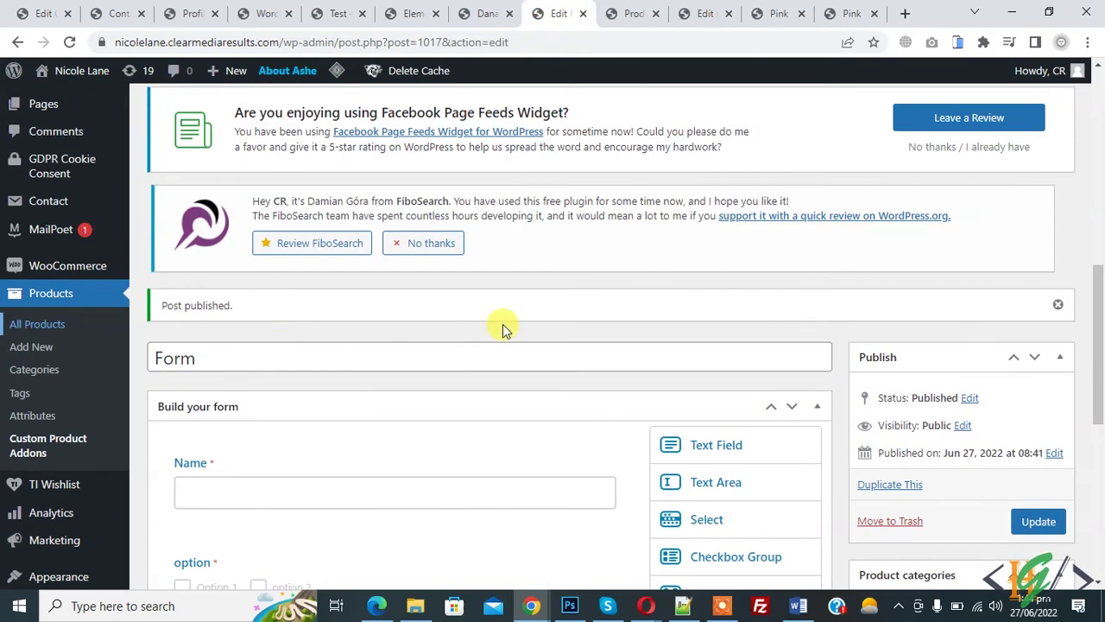